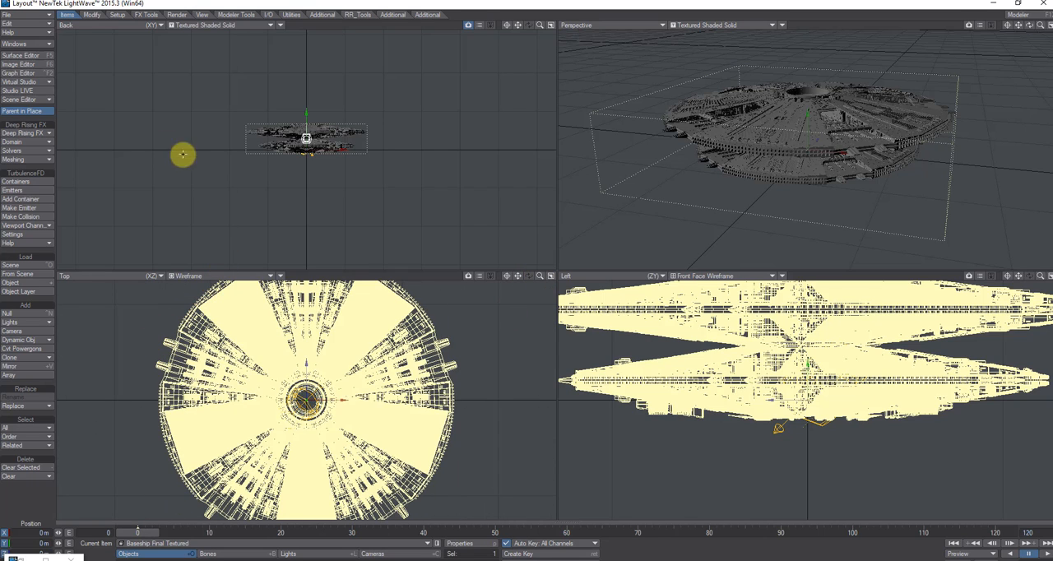
- Move the baseship's pivot point up the Y axis to about 559 m, level with the upper saucer
click(88, 15)
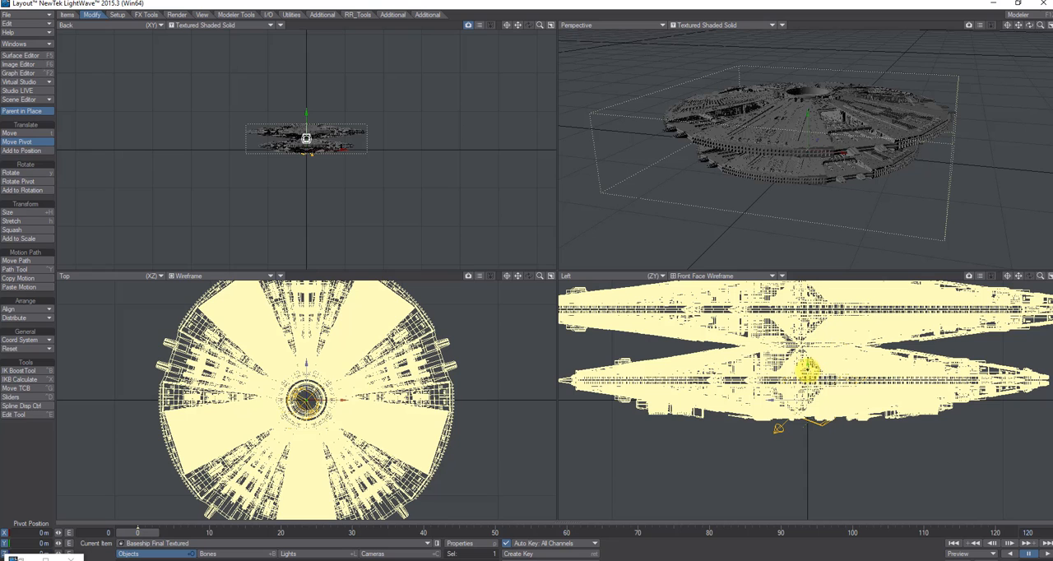
drag(807, 371, 807, 331)
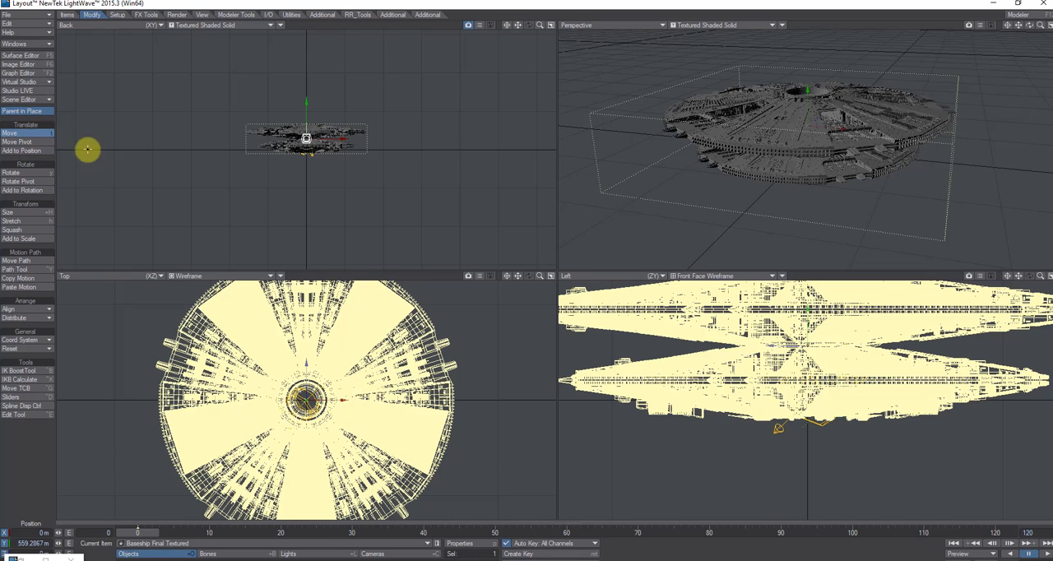
- Clone the current baseship object with the number of clones set to 2
drag(538, 280, 402, 355)
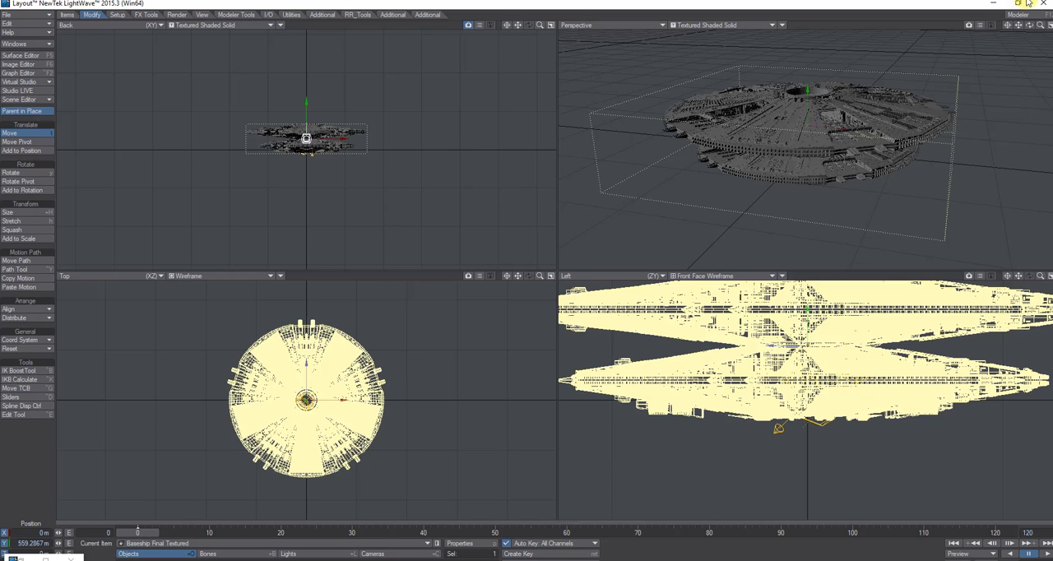
drag(1030, 25, 529, 275)
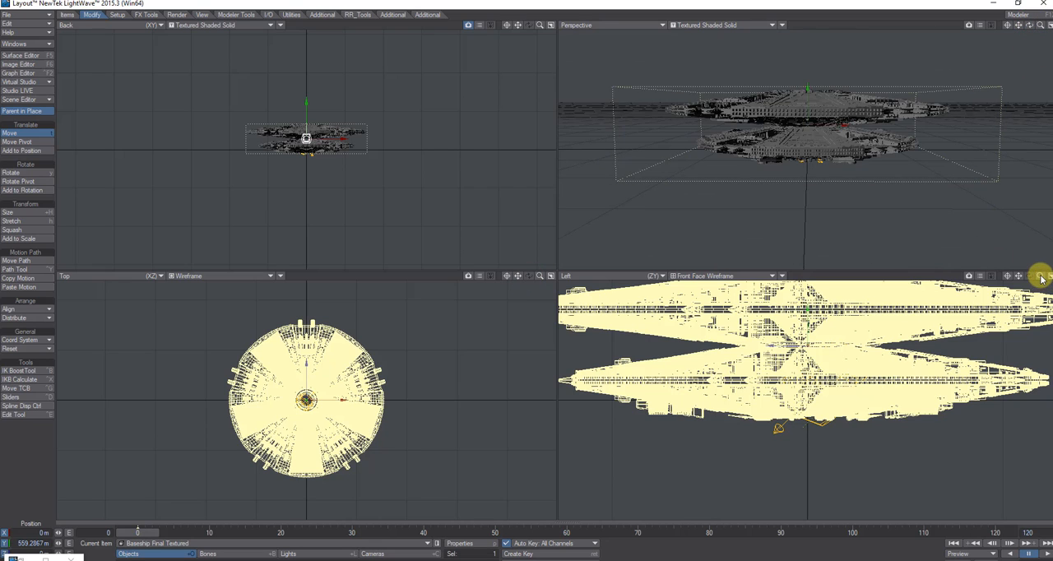
drag(1041, 278, 528, 276)
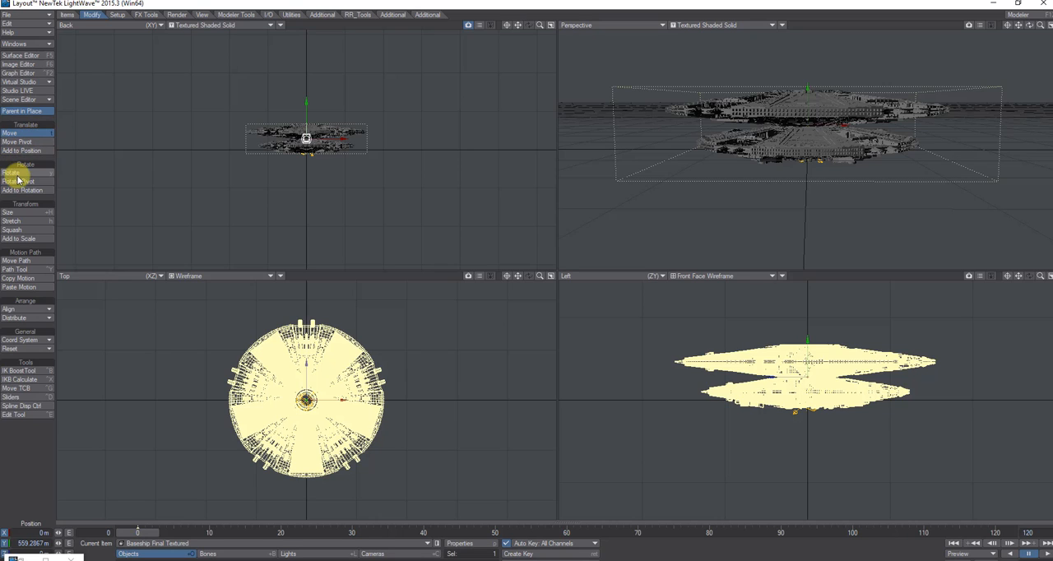
click(65, 14)
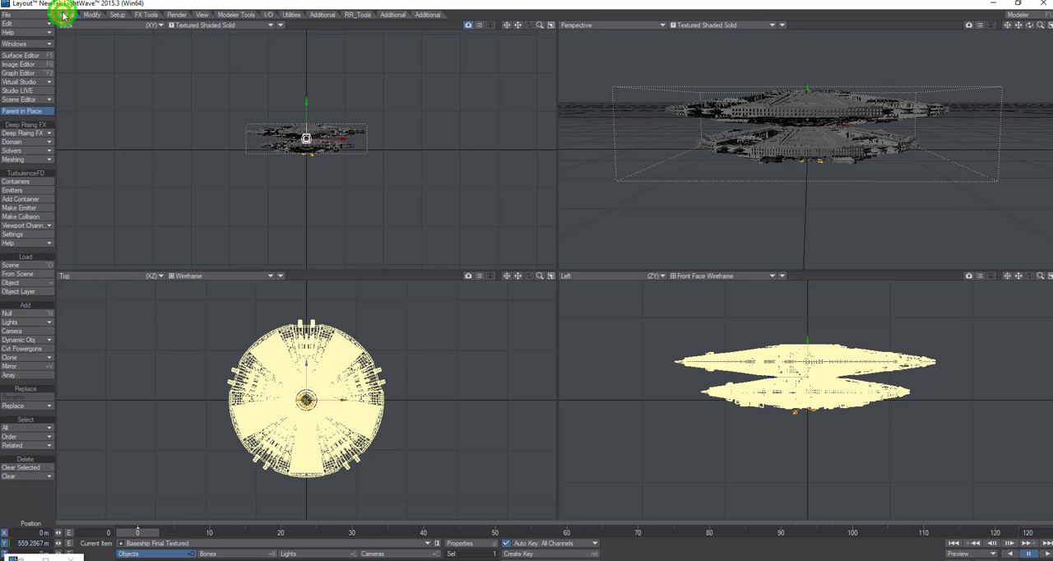
click(25, 357)
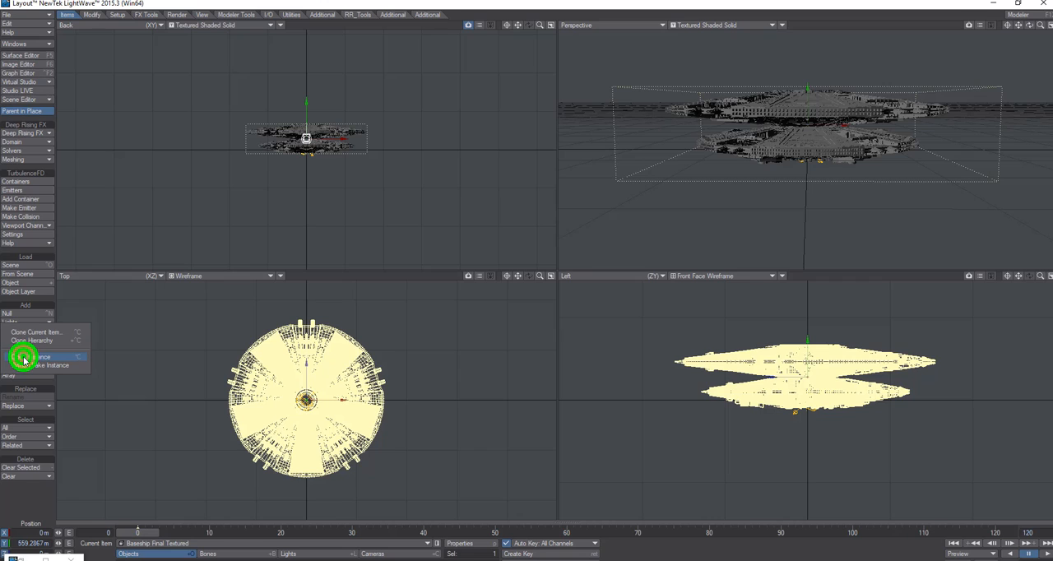
click(60, 332)
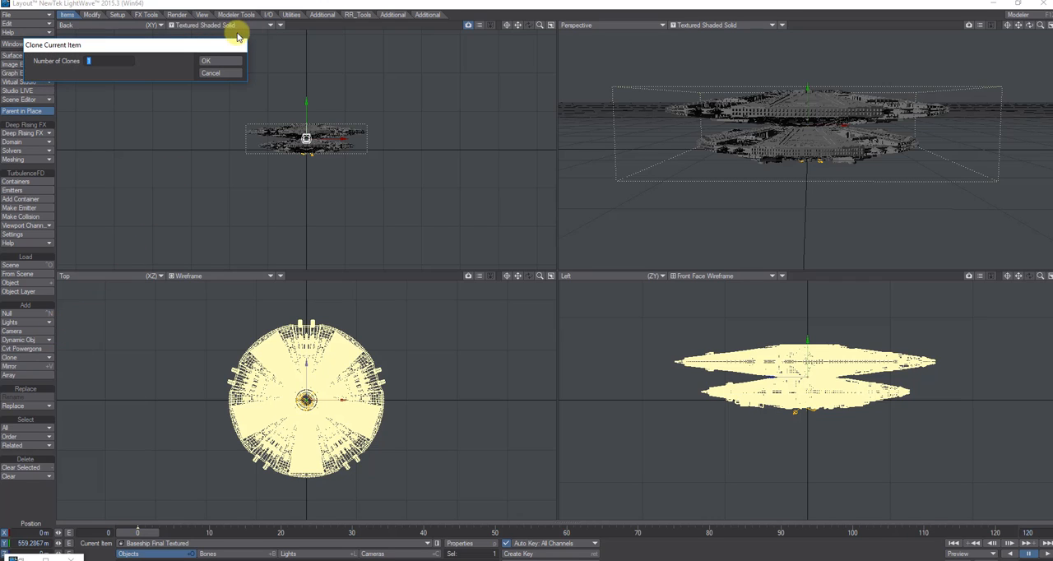
click(111, 60)
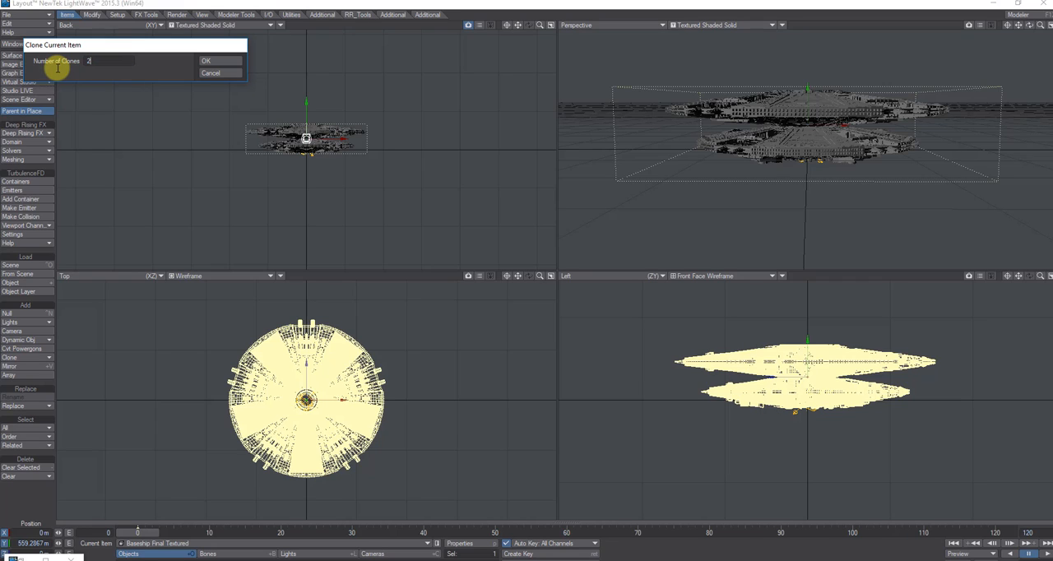
click(212, 62)
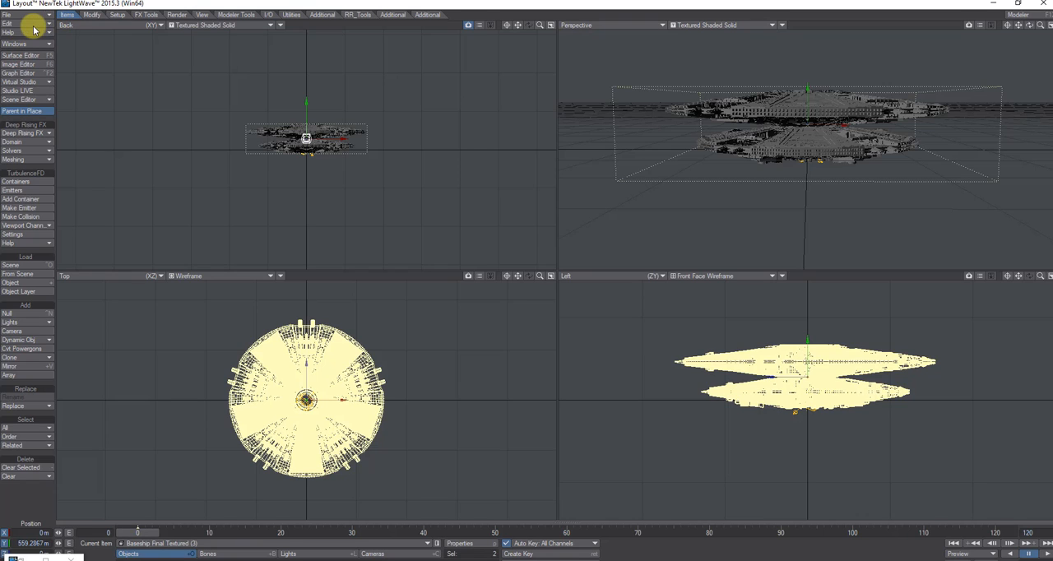
- Open the Scene Editor to list the items in the scene
click(27, 99)
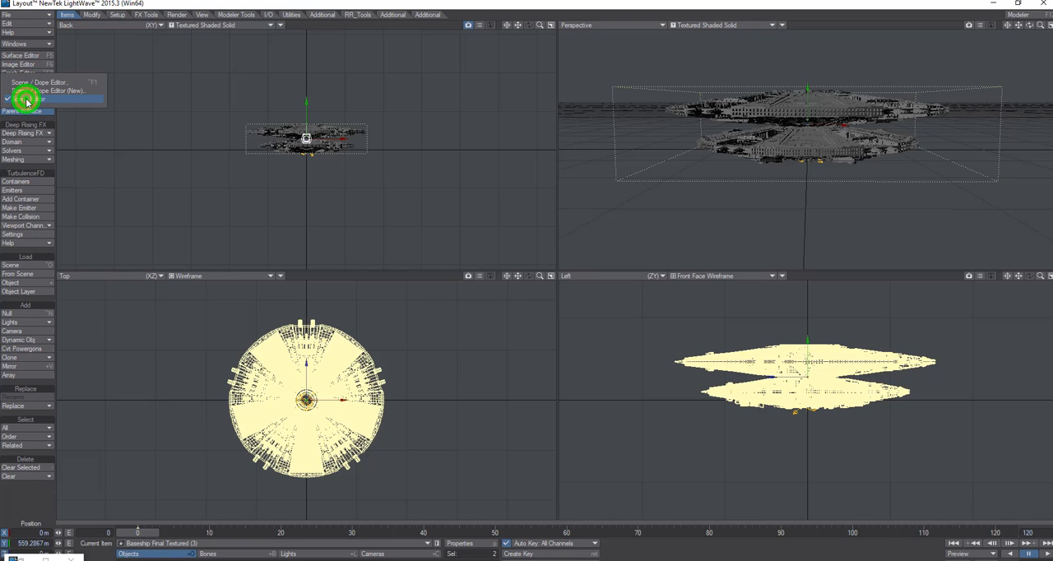
click(28, 100)
click(27, 100)
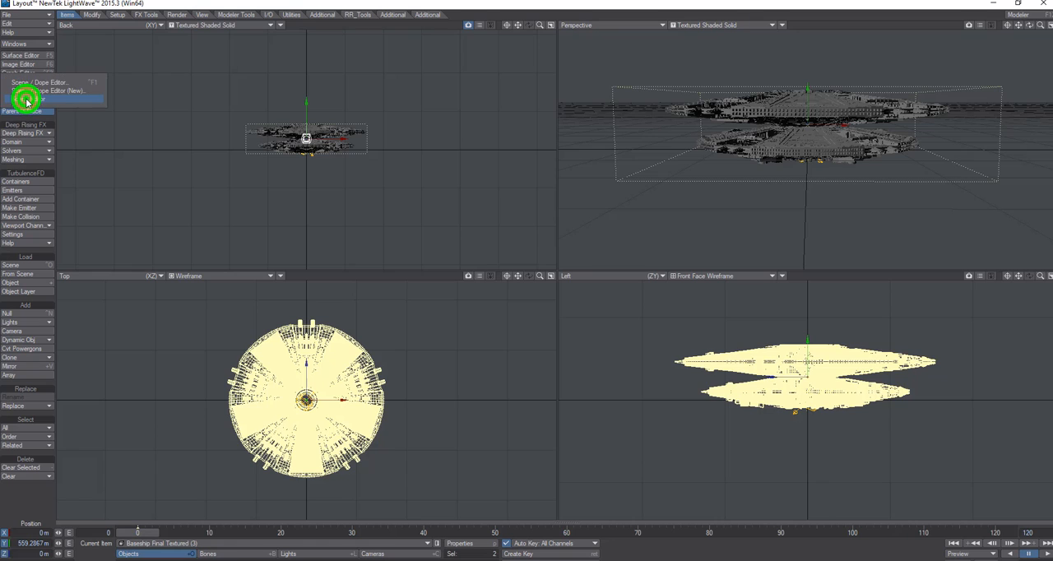
click(27, 100)
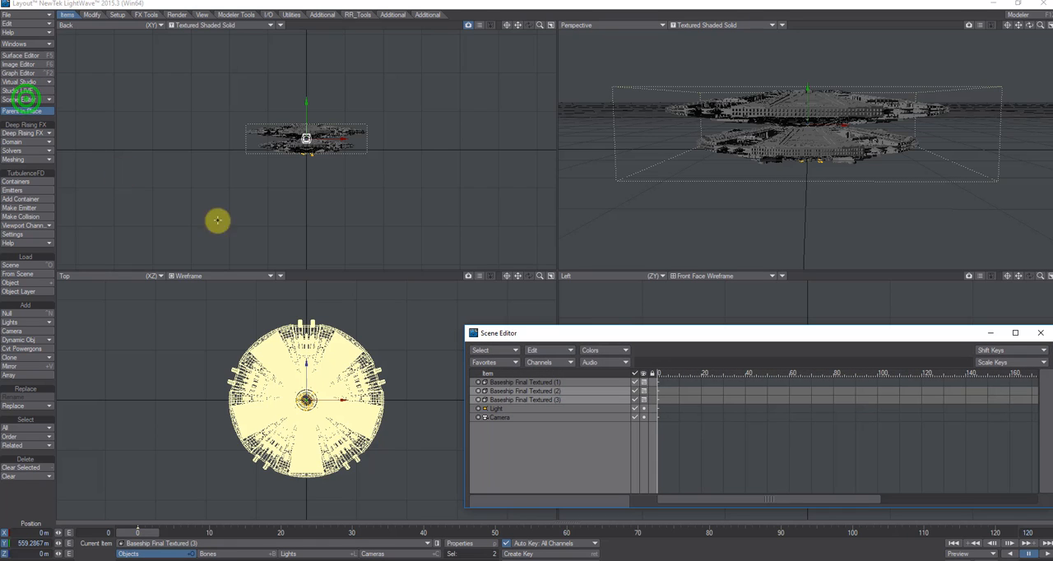
- Select Baseship Final Textured (1) and move it to about X -4.56 km and Y -1.28 km
click(558, 391)
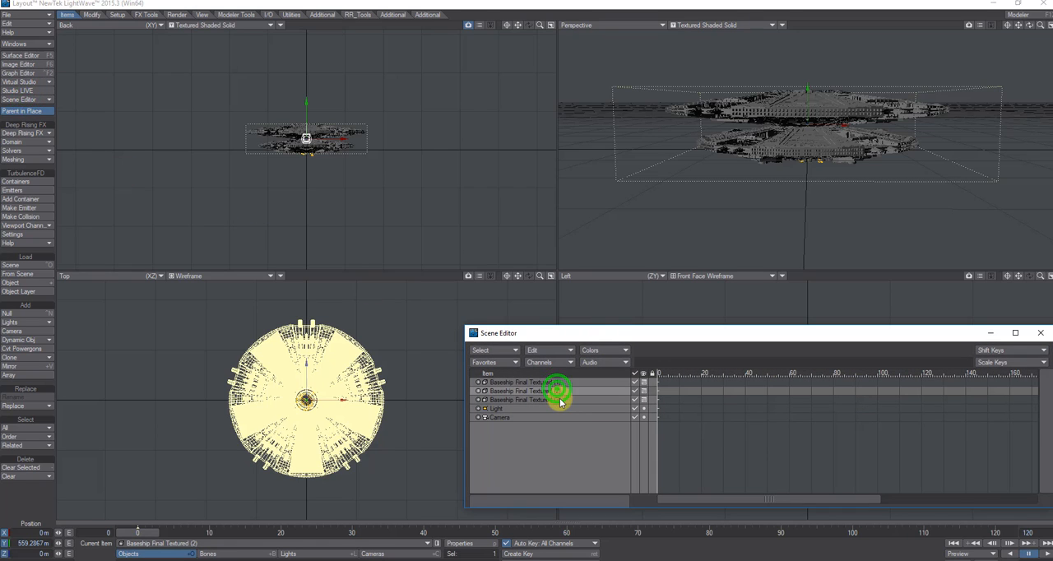
click(563, 382)
click(559, 390)
click(561, 400)
click(564, 382)
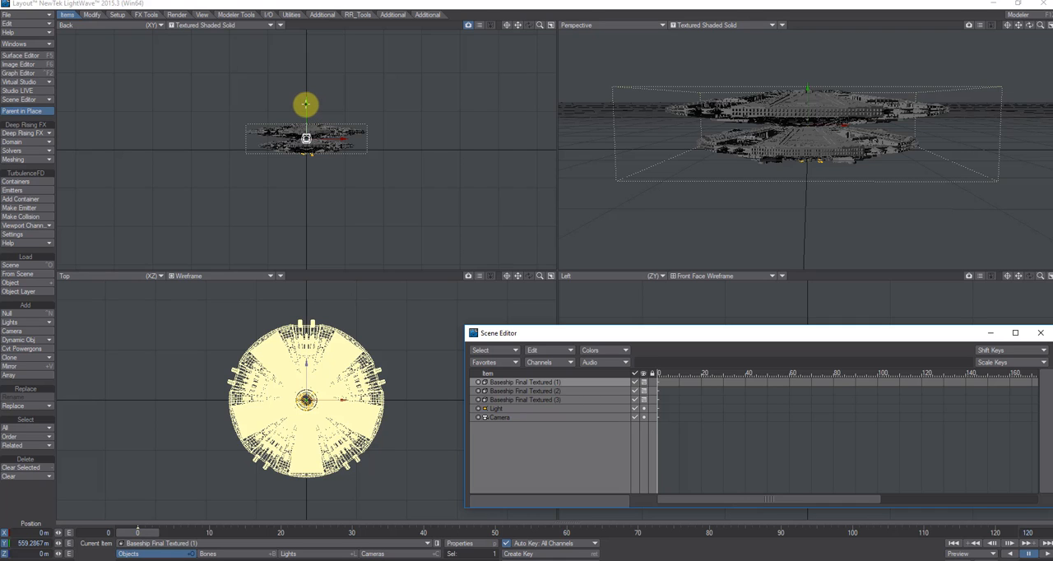
mouse_move(305, 103)
mouse_down()
mouse_move(528, 275)
mouse_move(308, 110)
mouse_up()
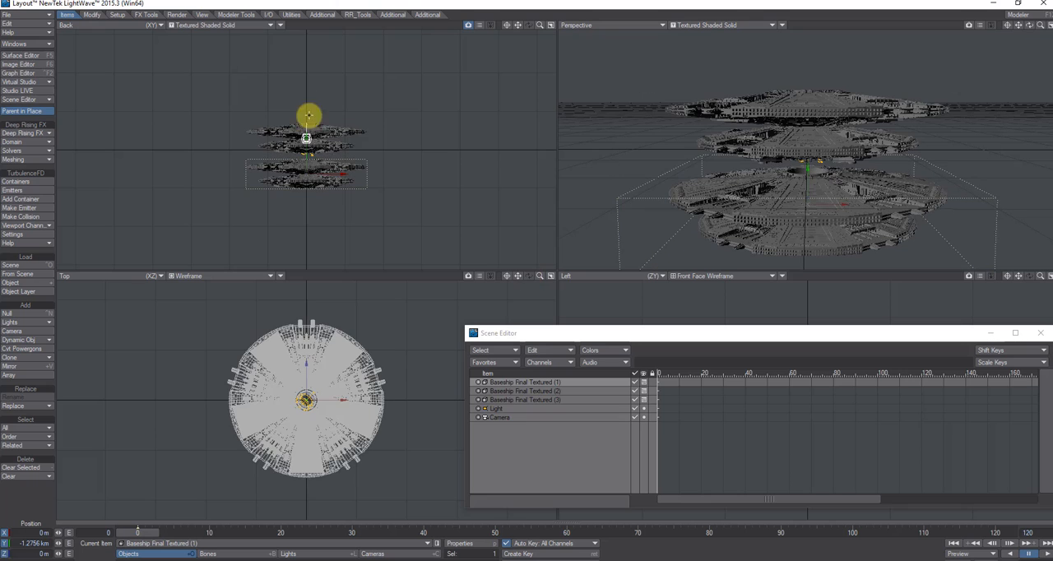
mouse_move(330, 171)
mouse_down()
mouse_move(528, 276)
mouse_move(332, 169)
mouse_up()
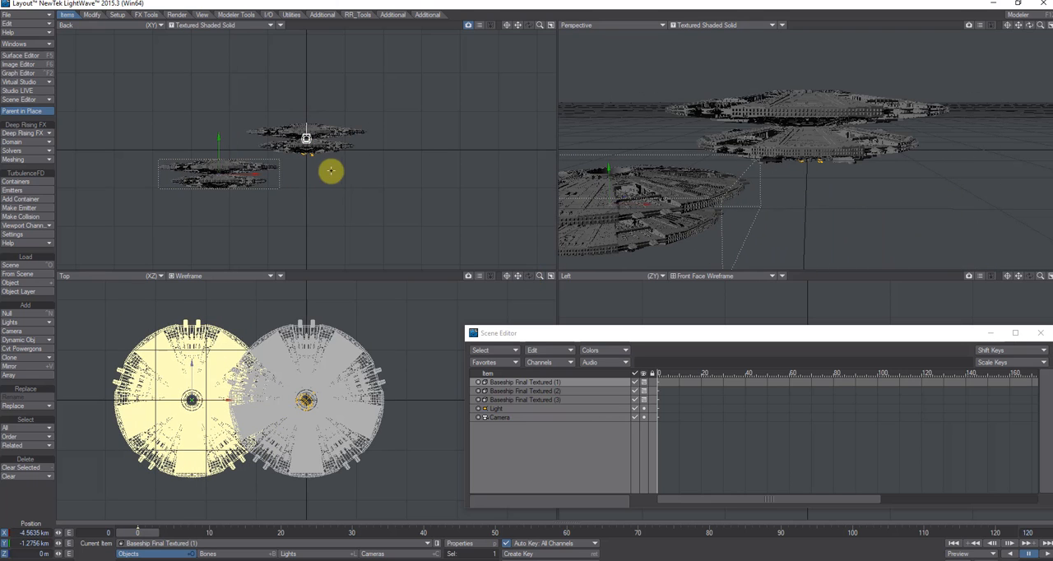
- Move Baseship Final Textured (2) to about X -3.87 km, Y 1.45 km and Z 4.37 km
click(545, 392)
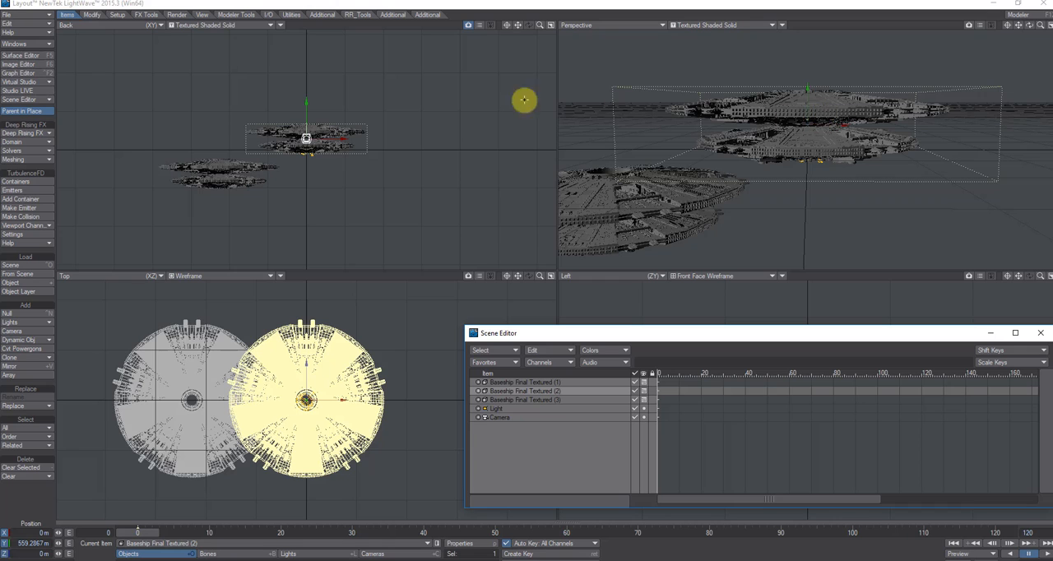
drag(302, 109, 529, 275)
drag(327, 124, 527, 278)
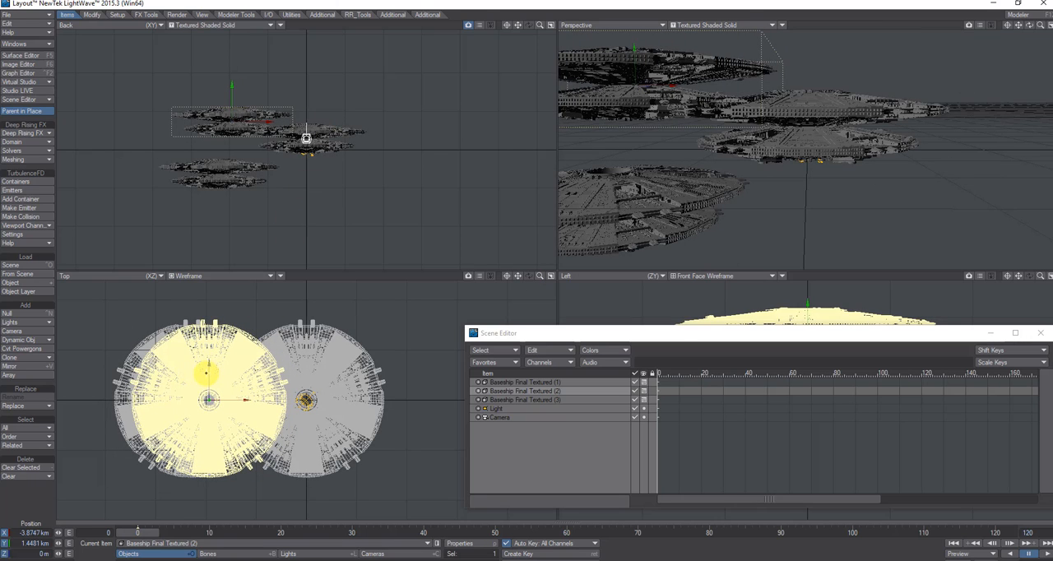
drag(209, 373, 527, 276)
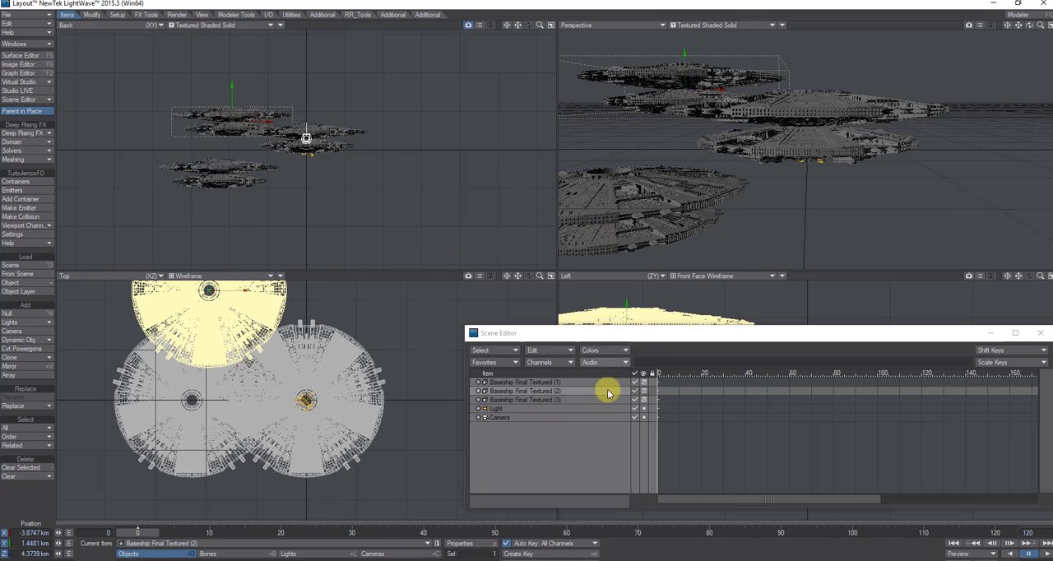
- Move Baseship Final Textured (3) to about X 4.83 km and Y -616 m
click(583, 399)
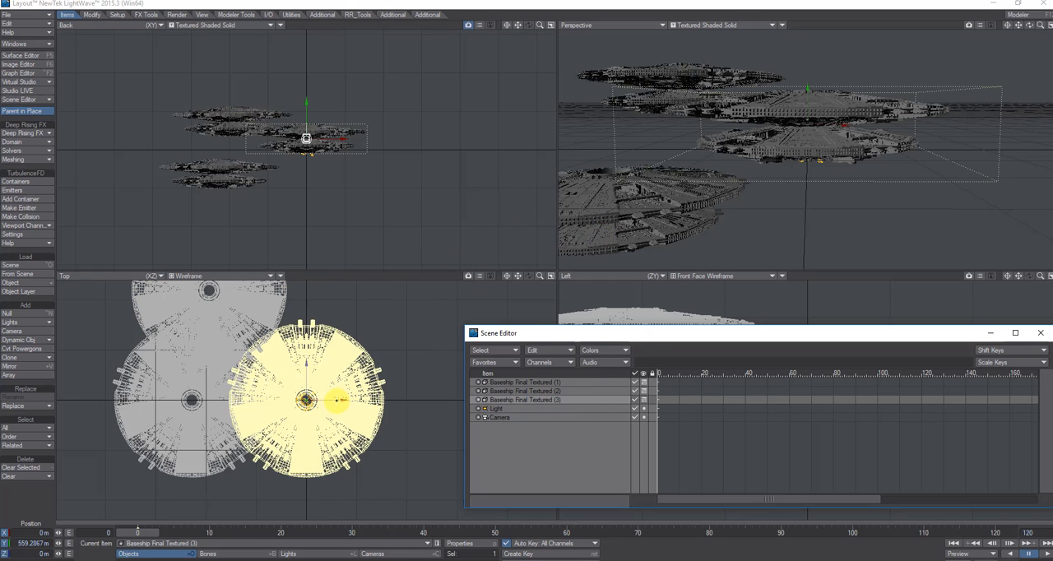
drag(337, 399, 529, 275)
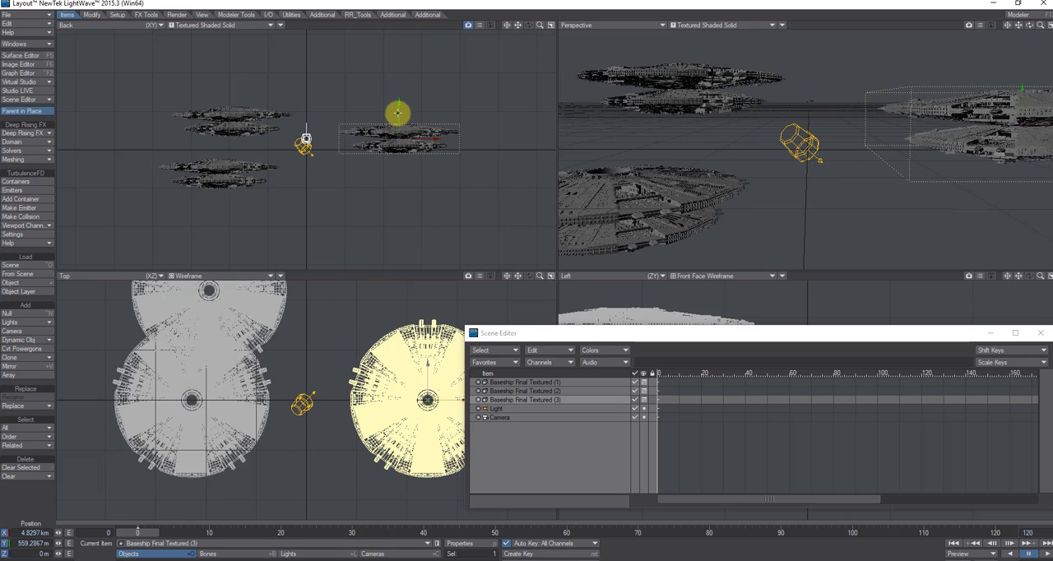
drag(400, 107, 399, 108)
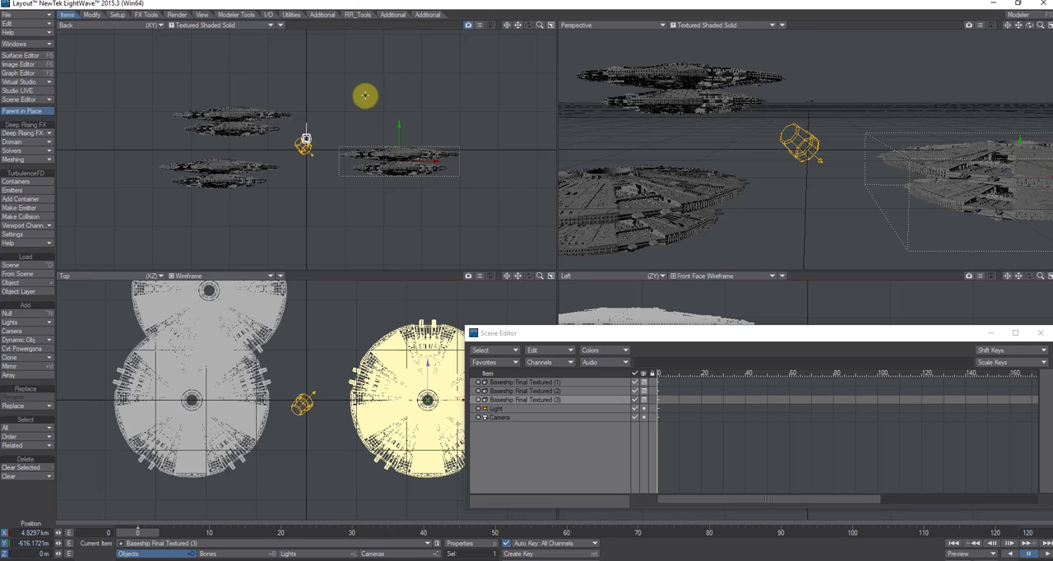
- Select Baseship Final Textured (1) and activate the Rotate tool for it
drag(1041, 27, 529, 276)
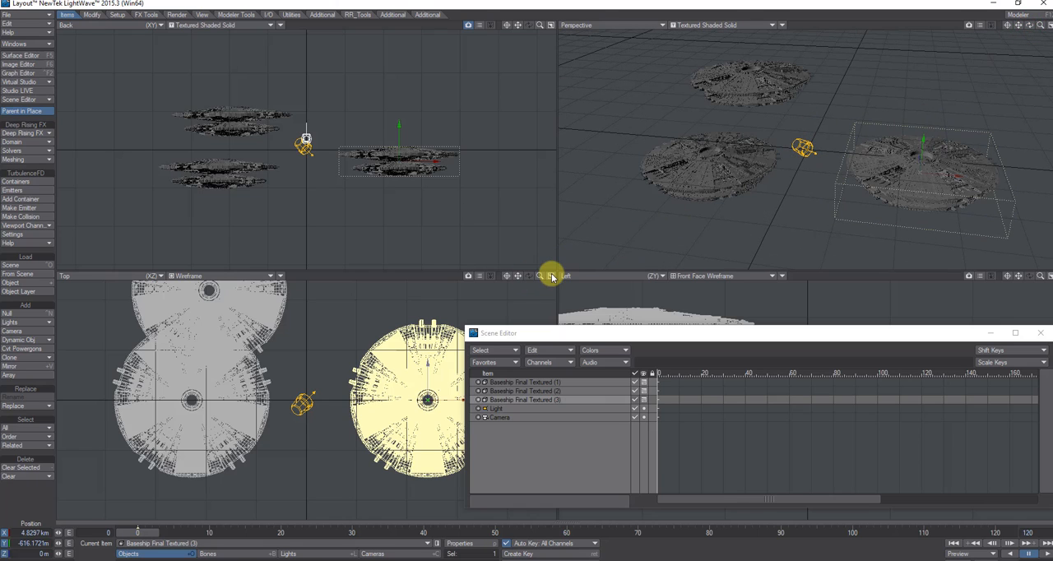
click(530, 381)
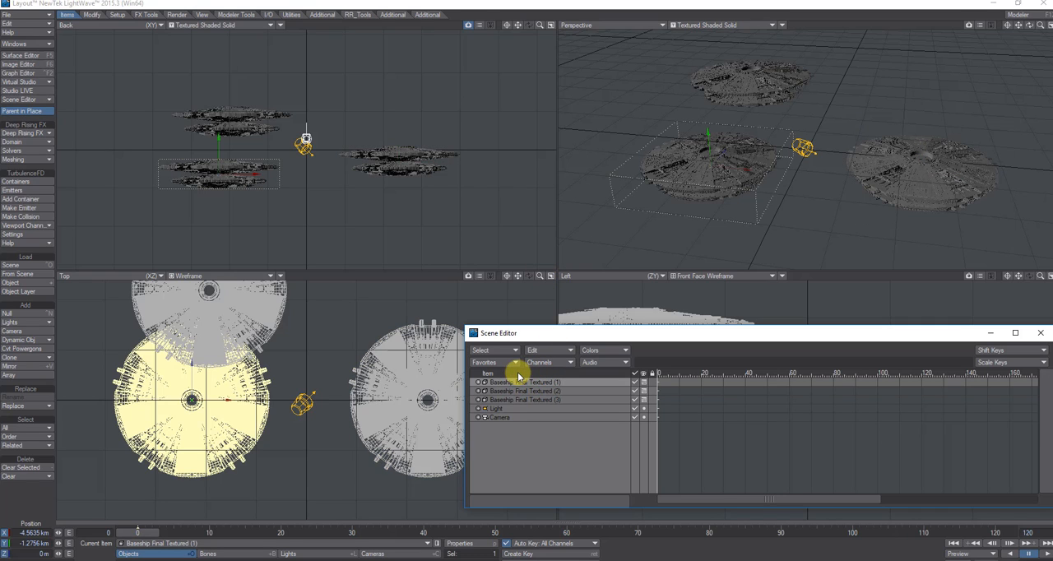
click(91, 15)
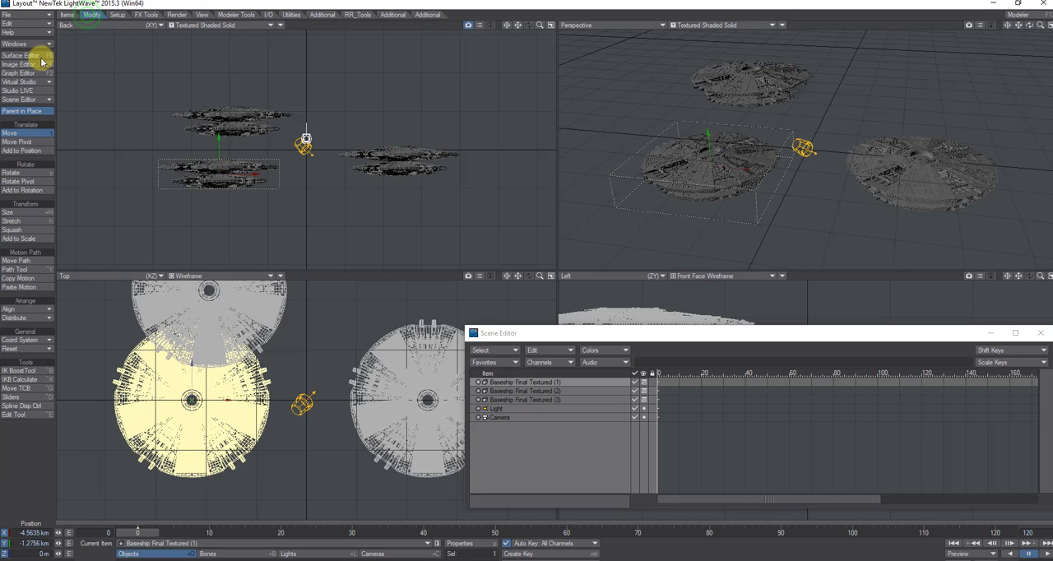
click(12, 172)
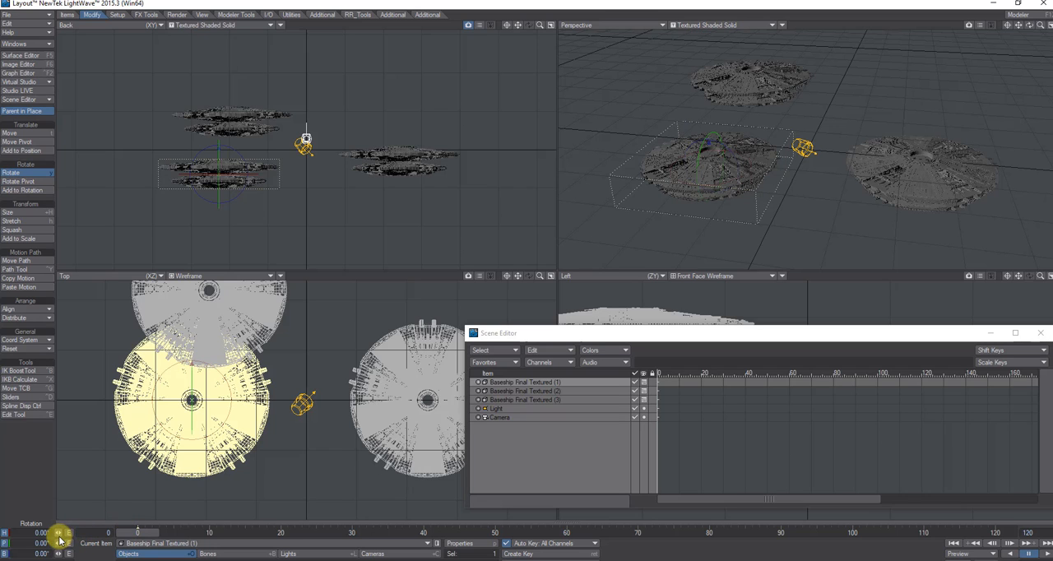
drag(57, 535, 528, 275)
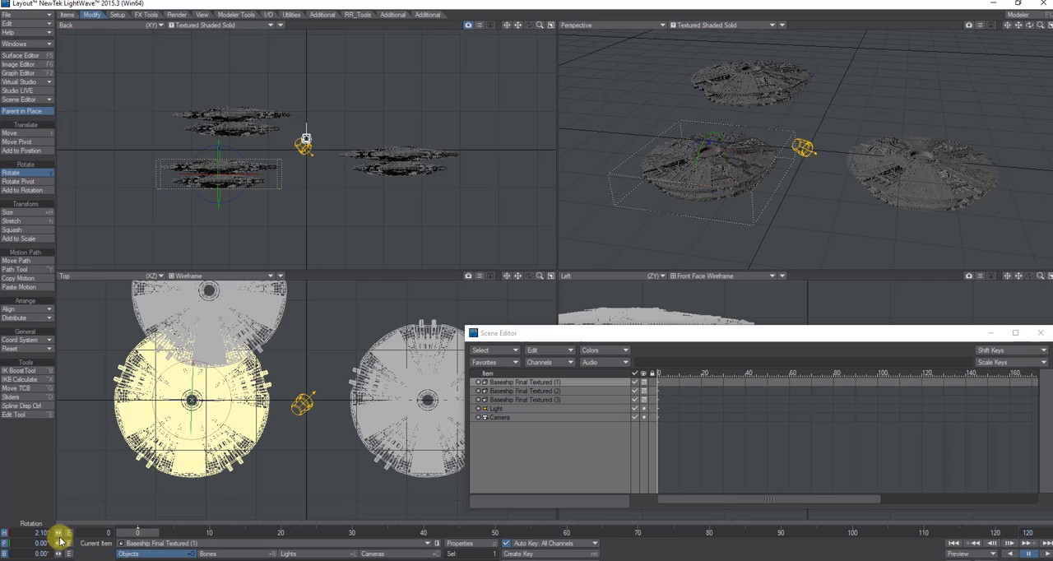
click(33, 535)
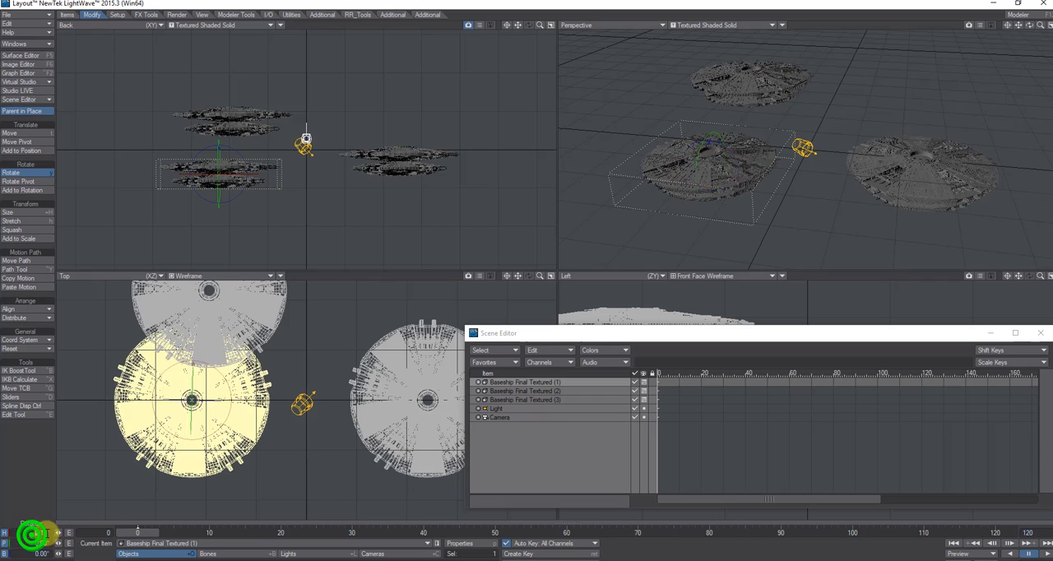
key(Tab)
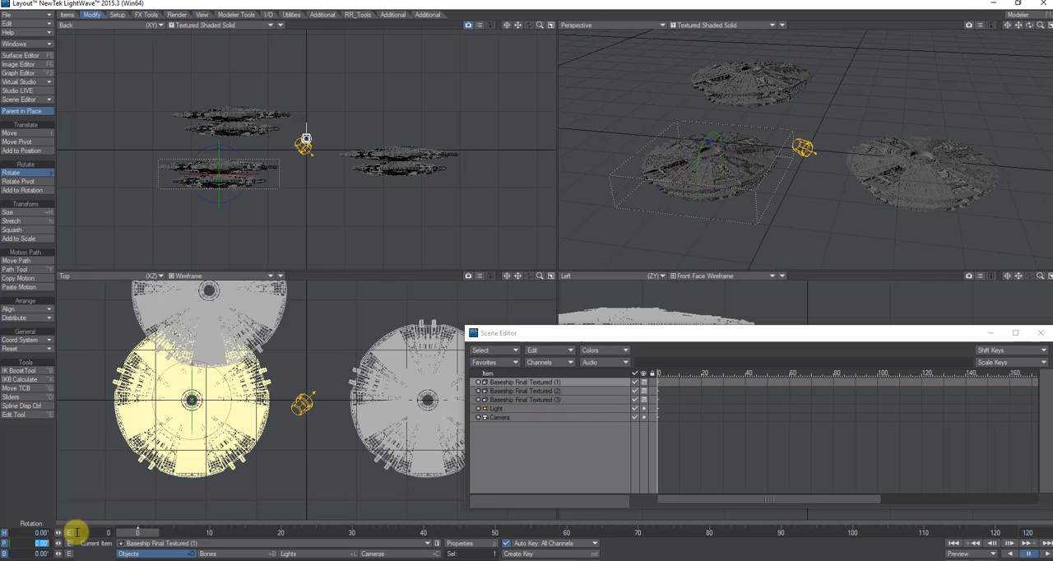
- Extend the animation timeline by setting its end frame to 200
click(1040, 533)
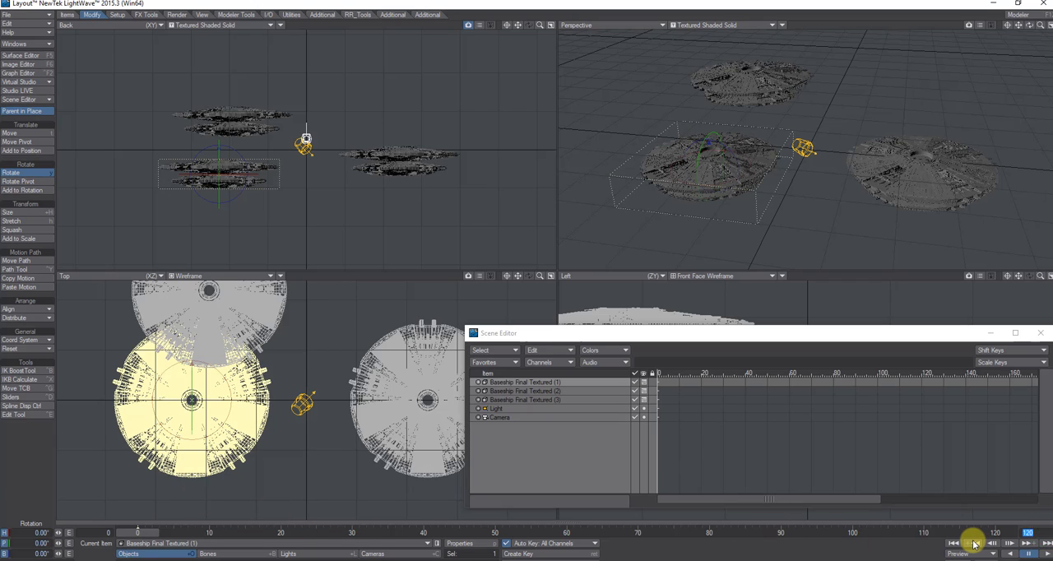
text(200)
key(Return)
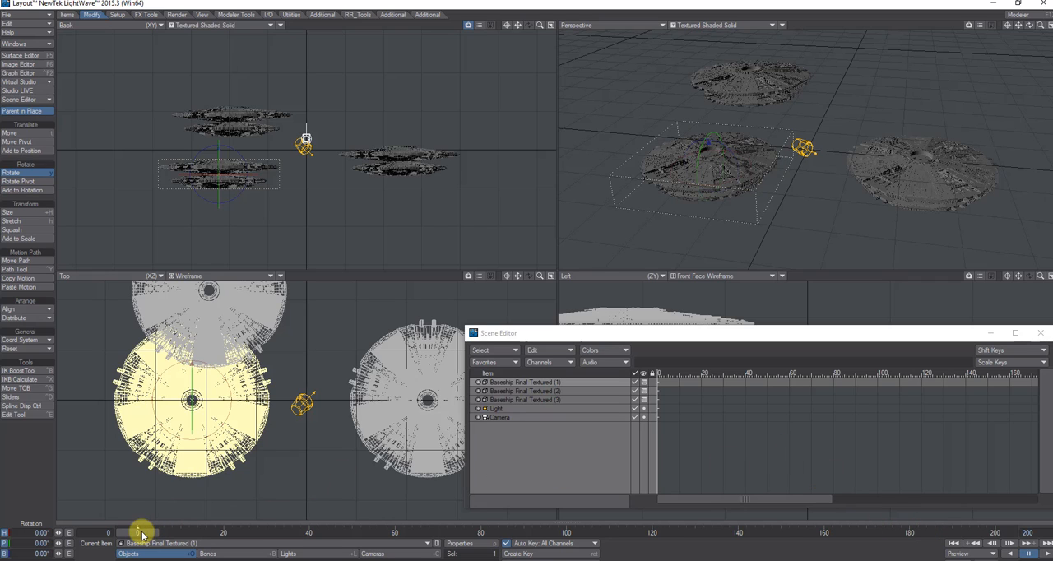
- Keyframe the heading of Baseship Final Textured (1) to 30° at frame 200, and return the timeline to frame 0
drag(141, 532, 973, 532)
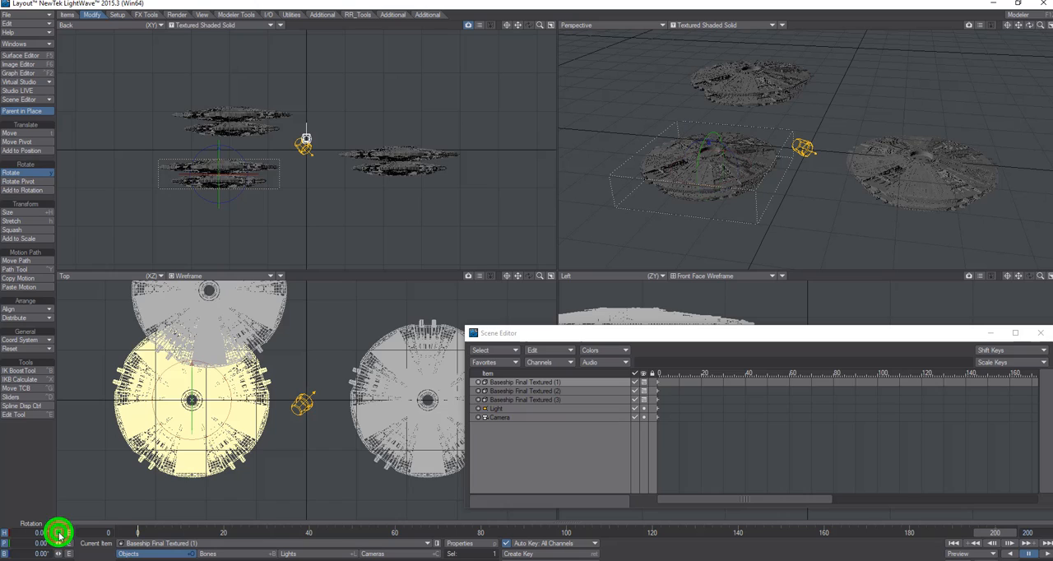
drag(60, 534, 529, 276)
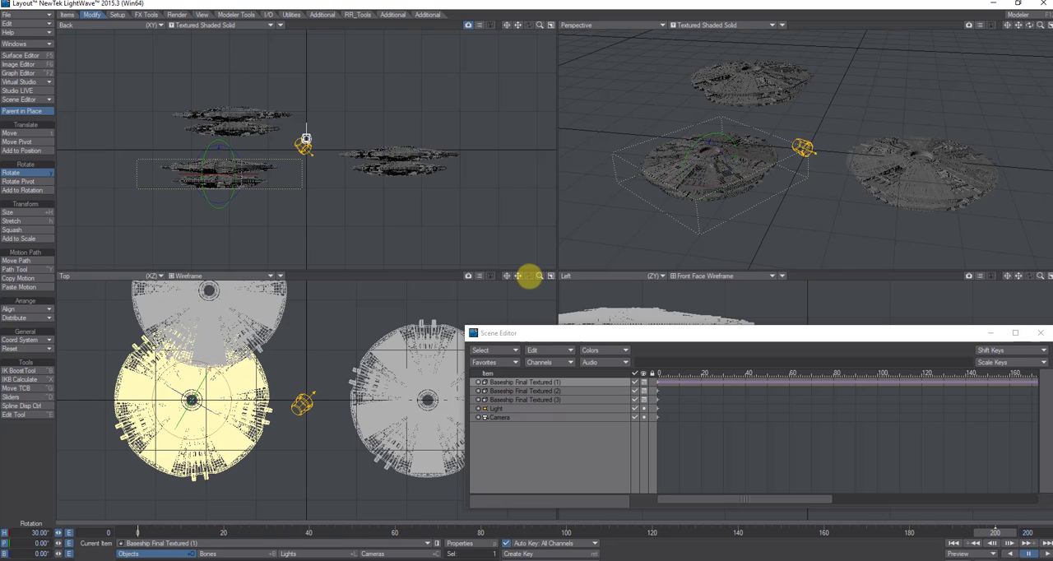
click(993, 535)
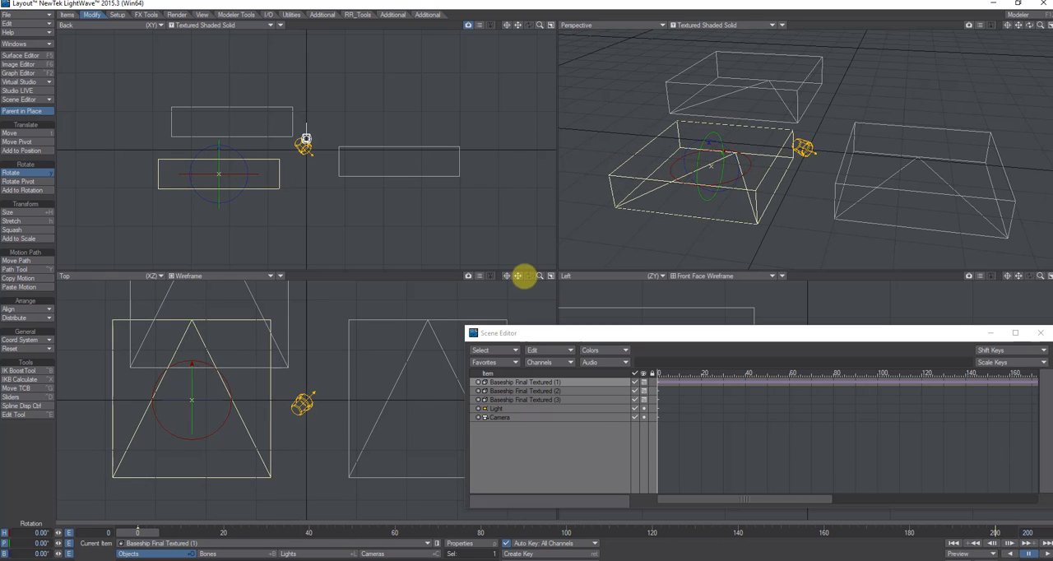
- Keyframe the heading of Baseship Final Textured (2) to 30° at frame 200, scrubbing the timeline to check the baseship rotation
click(138, 539)
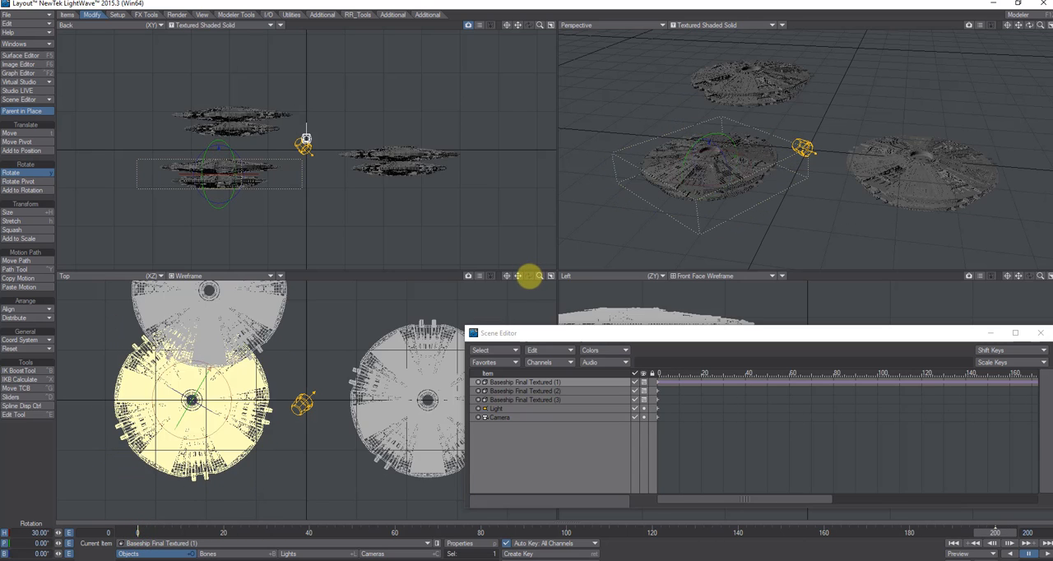
drag(986, 533, 146, 533)
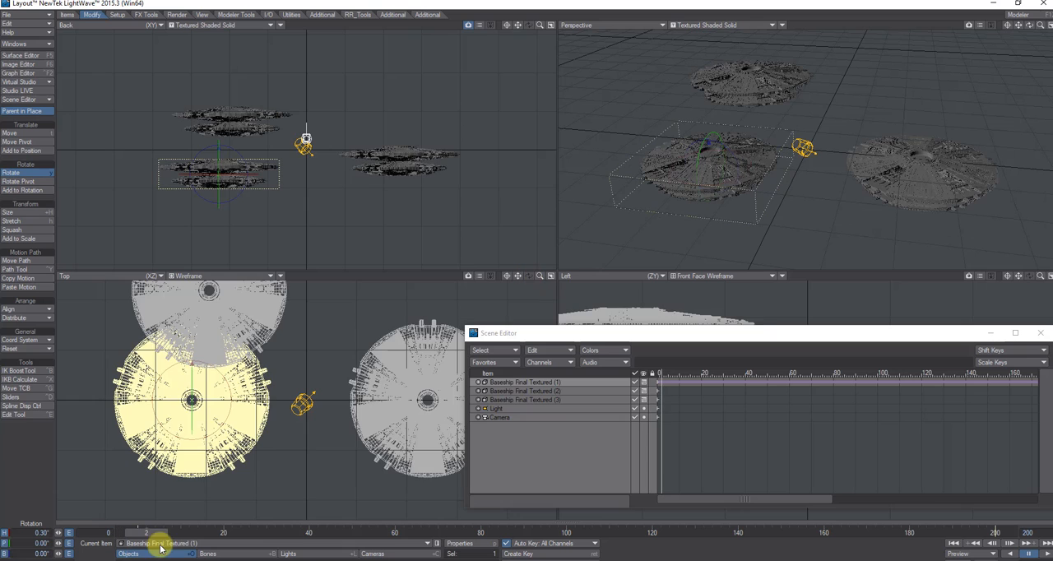
click(564, 391)
drag(138, 532, 529, 277)
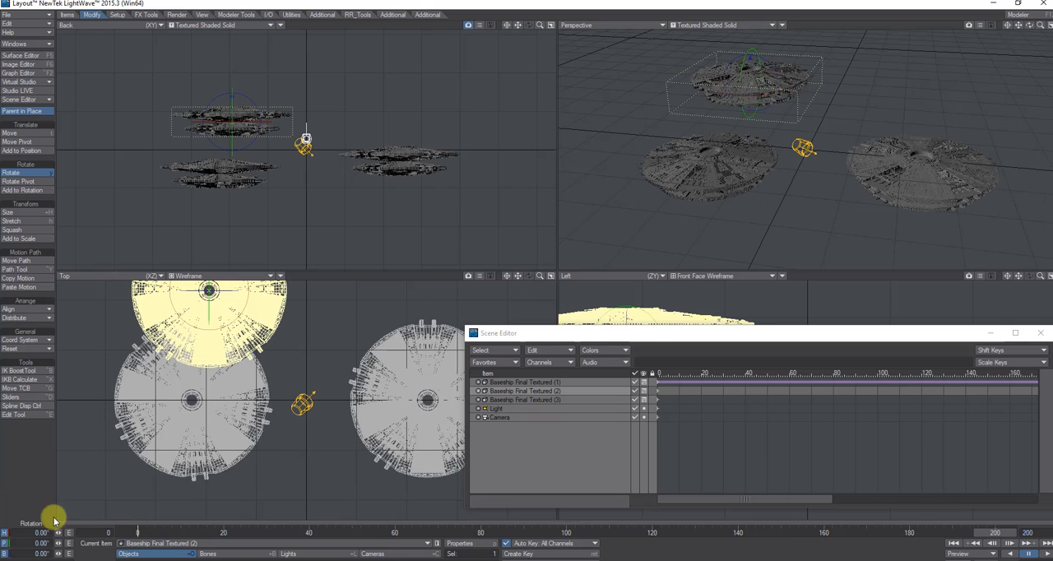
click(24, 530)
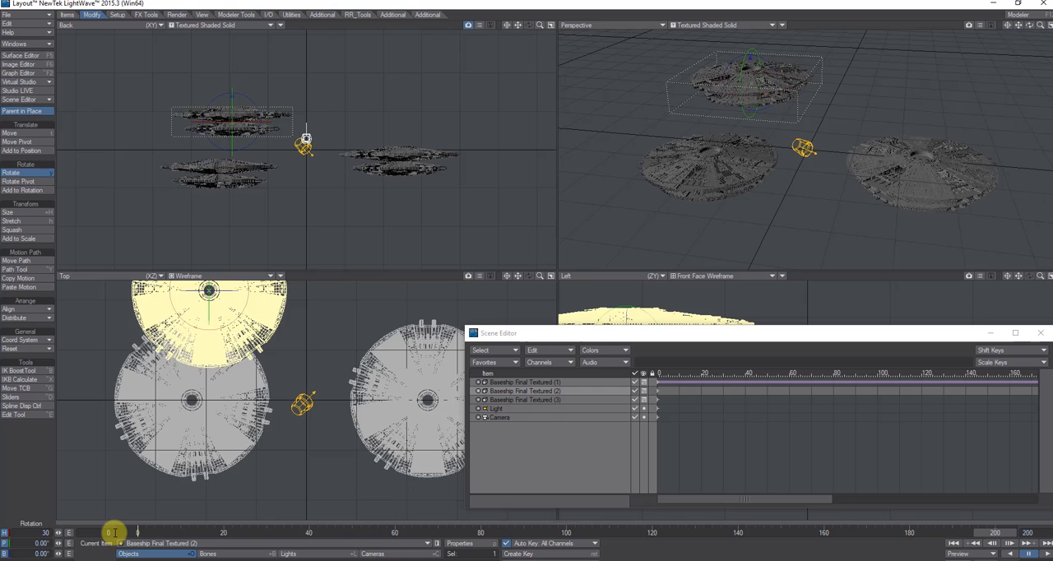
key(Tab)
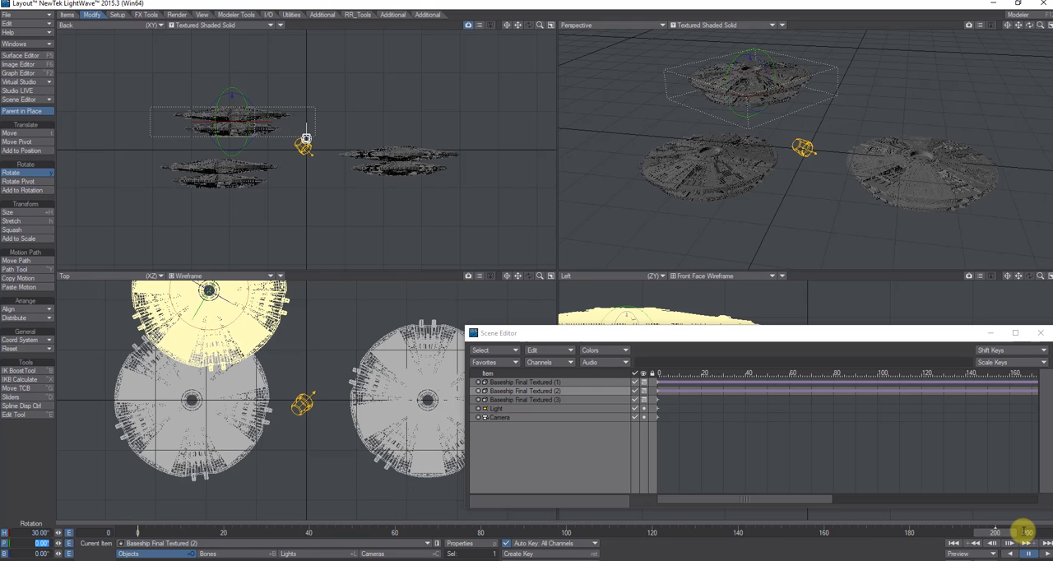
click(993, 533)
drag(992, 533, 995, 533)
drag(137, 533, 995, 533)
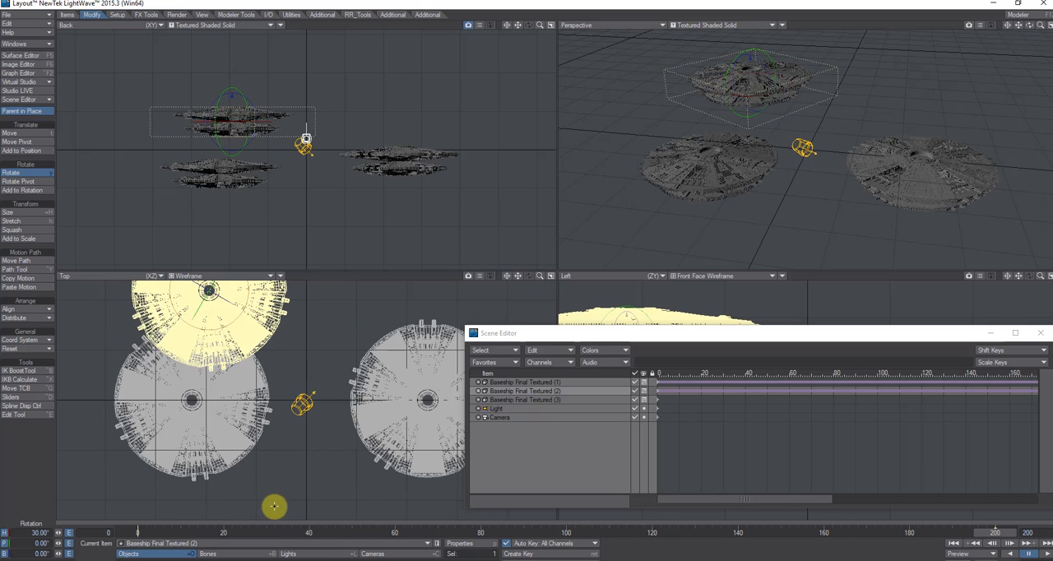
- Keyframe the heading of Baseship Final Textured (3) to 30° at frame 200 and return the timeline to frame 0
click(530, 399)
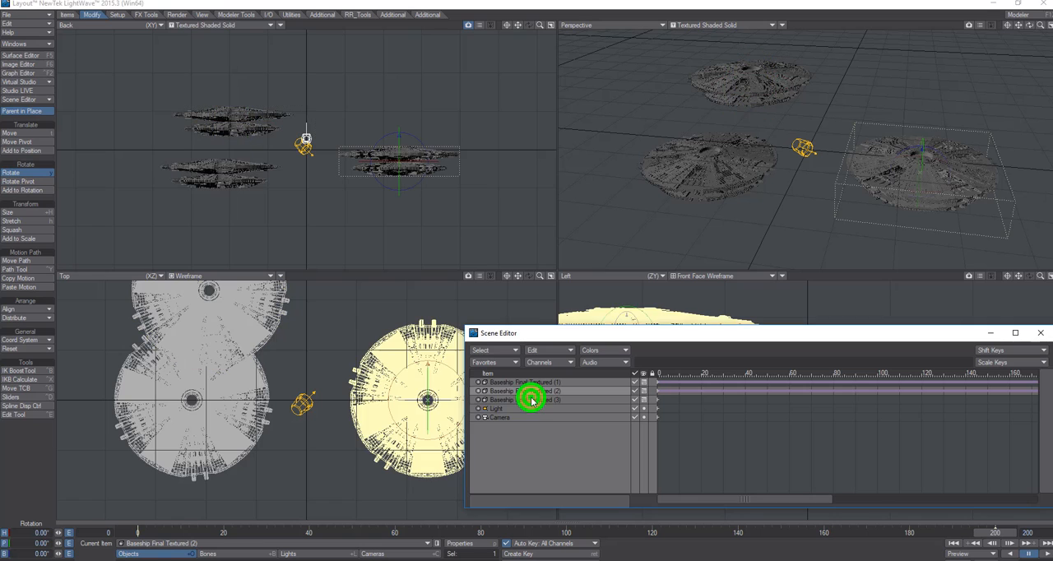
click(27, 532)
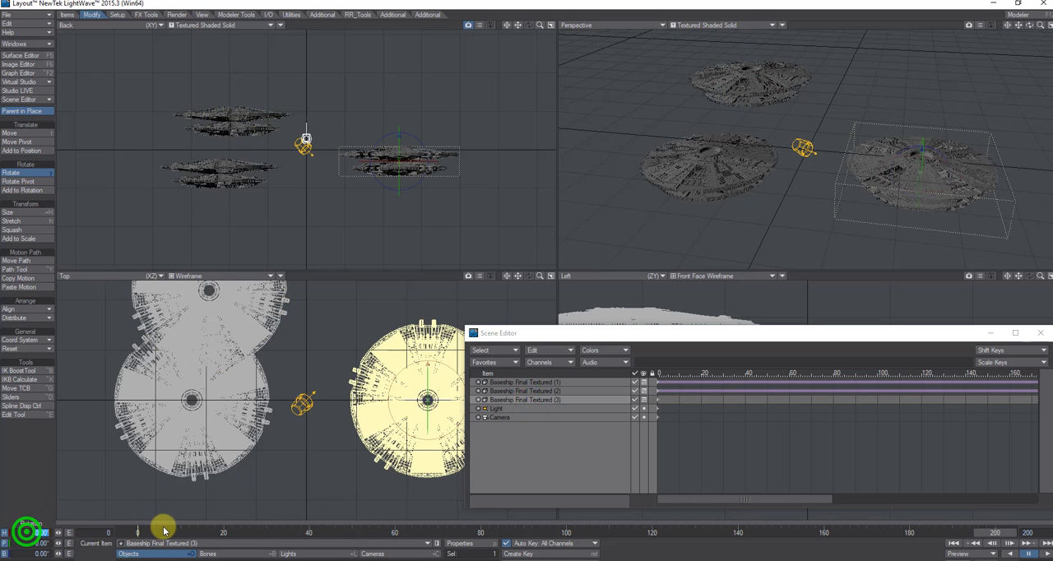
key(Tab)
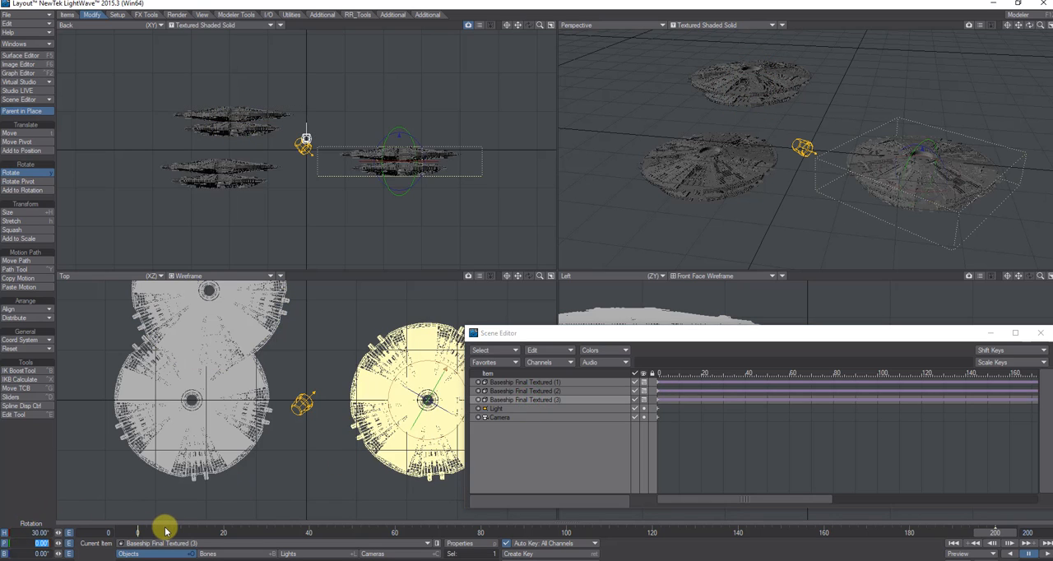
click(997, 532)
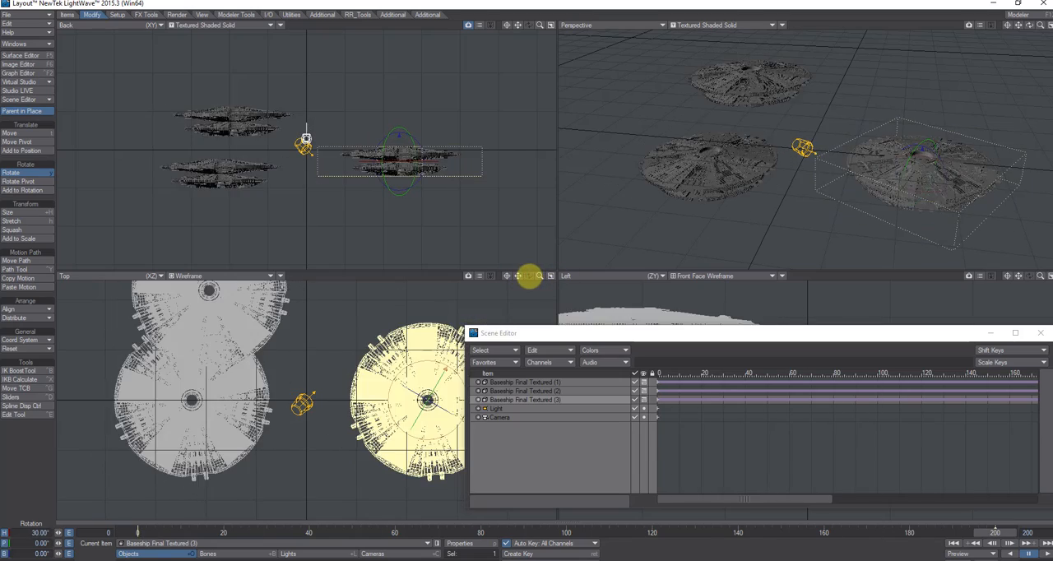
drag(845, 532, 137, 532)
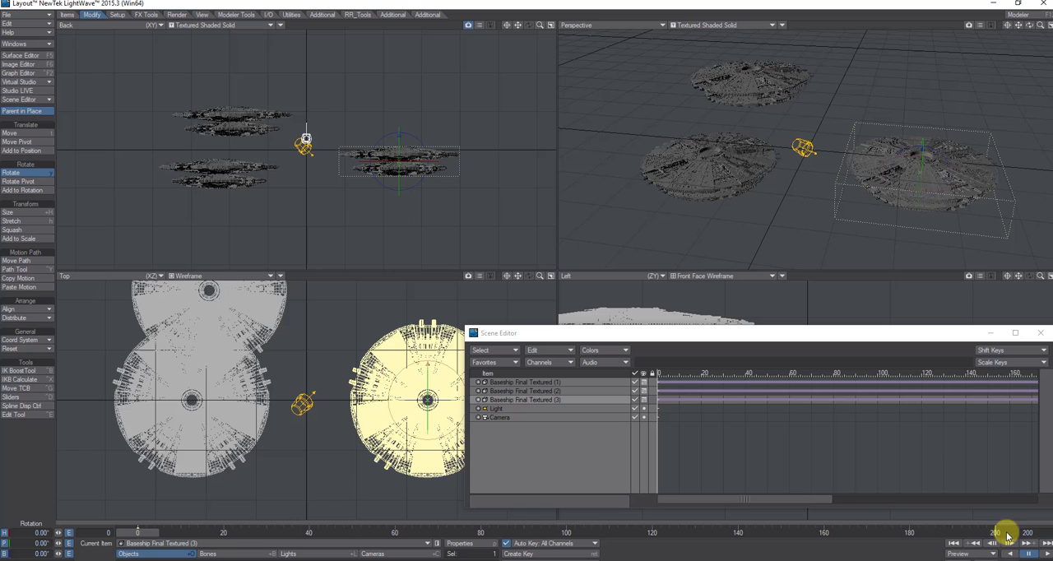
- Play the animation to check the rotation of all three baseships, pause it and return to frame 0
click(1044, 552)
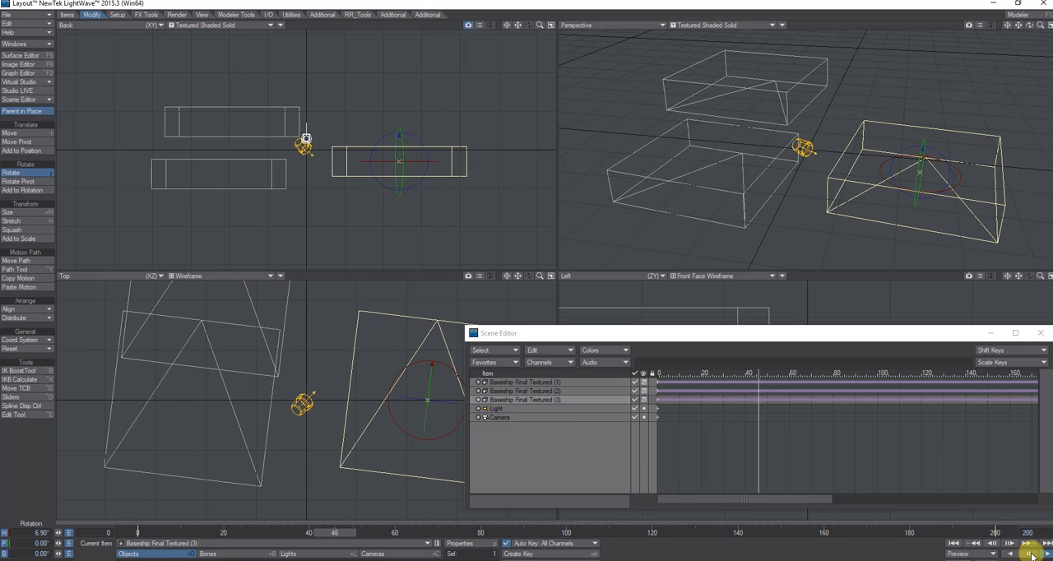
click(1028, 554)
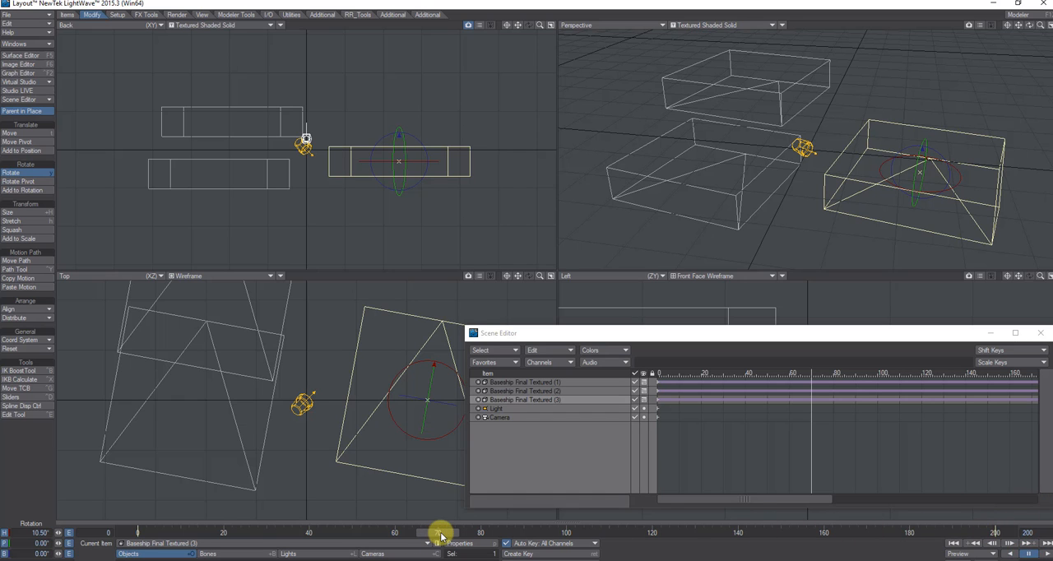
drag(440, 534, 138, 533)
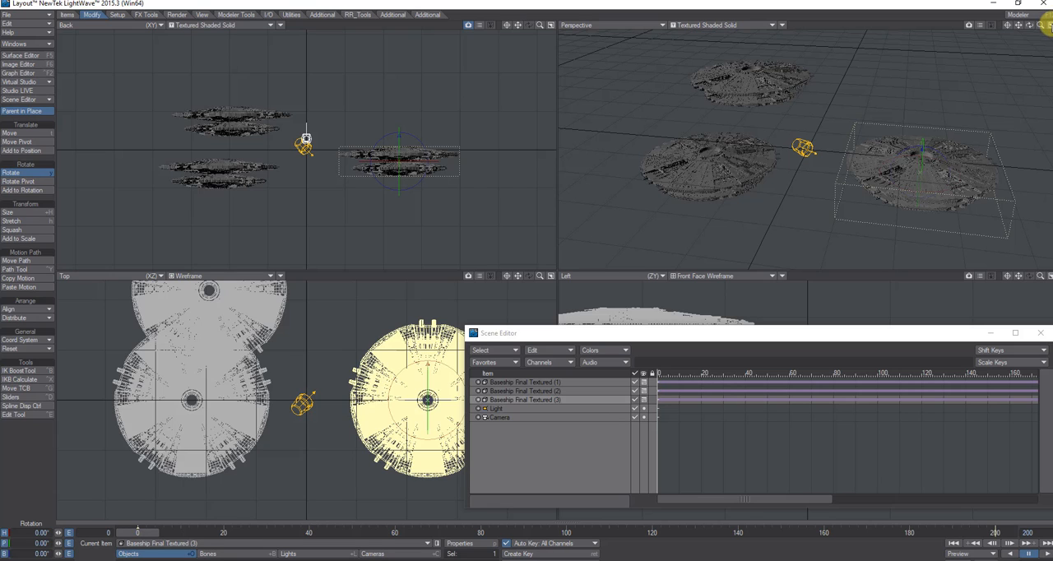
- Enlarge the Perspective view to a single viewport and orbit it to a low angle that frames all three baseships
click(1045, 23)
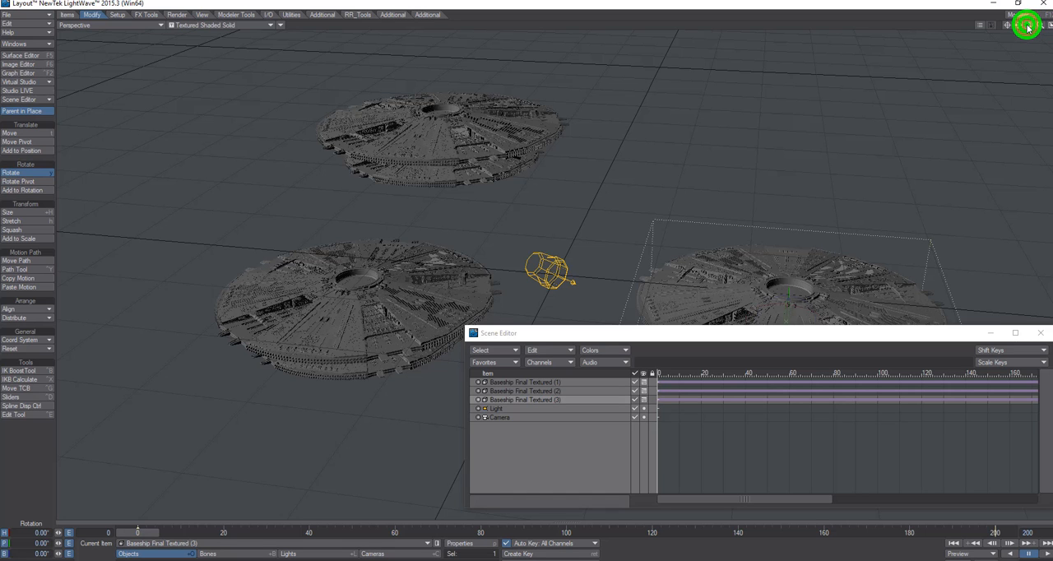
drag(1028, 27, 527, 277)
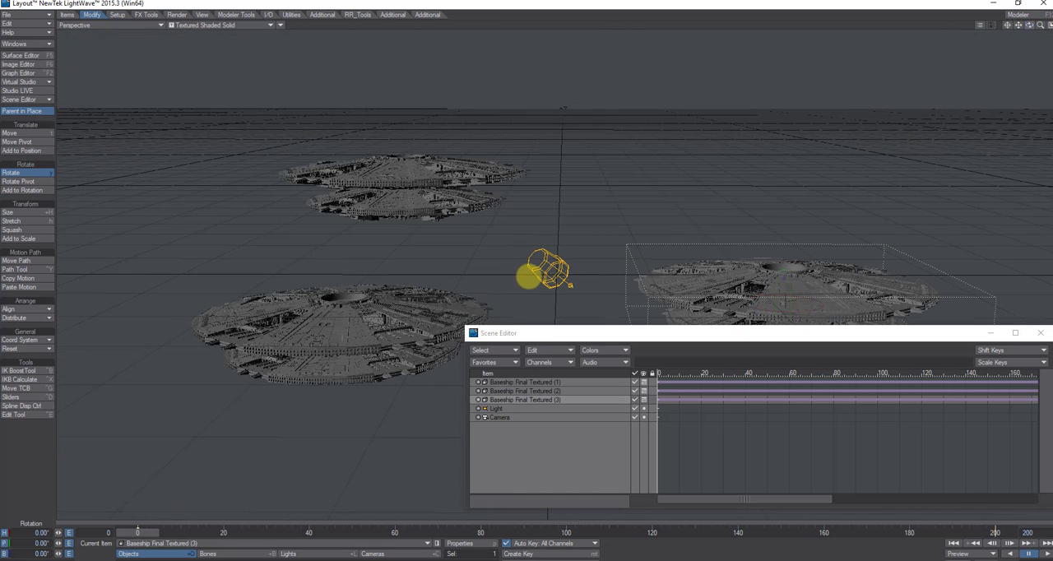
drag(1028, 26, 528, 275)
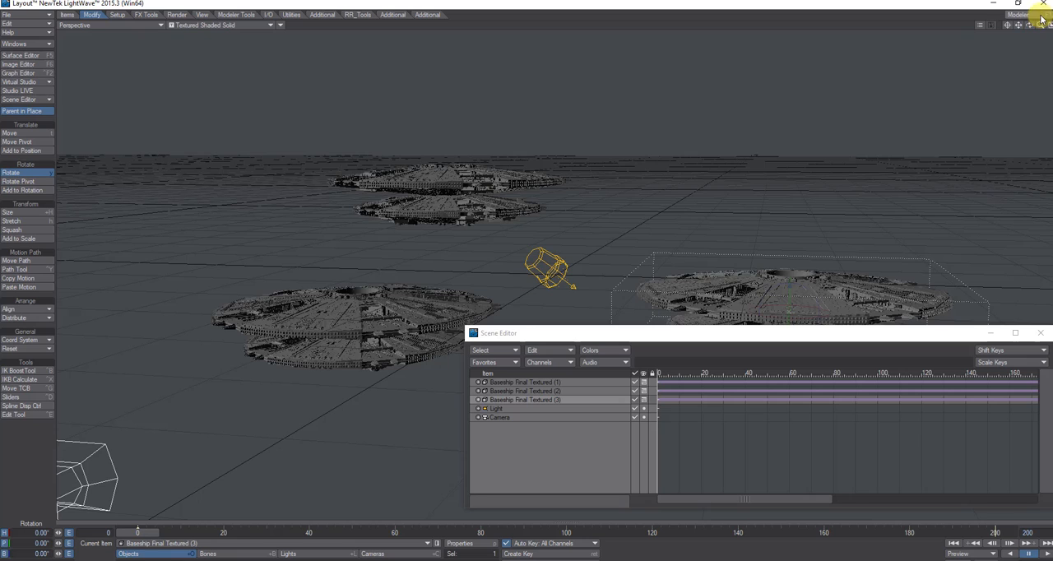
- Select the Camera and match it to the current viewport perspective as the selected camera
click(394, 555)
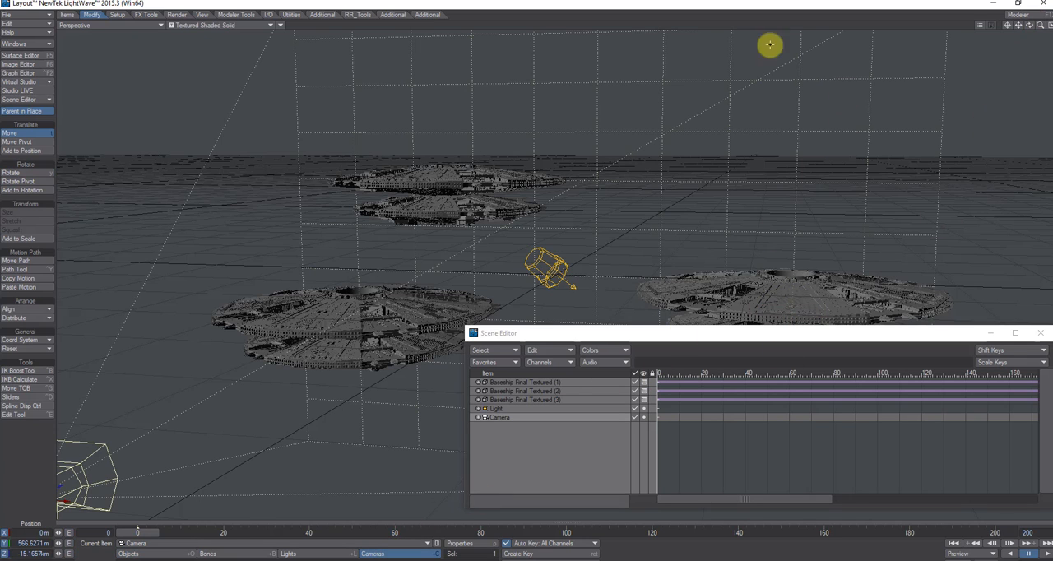
click(280, 29)
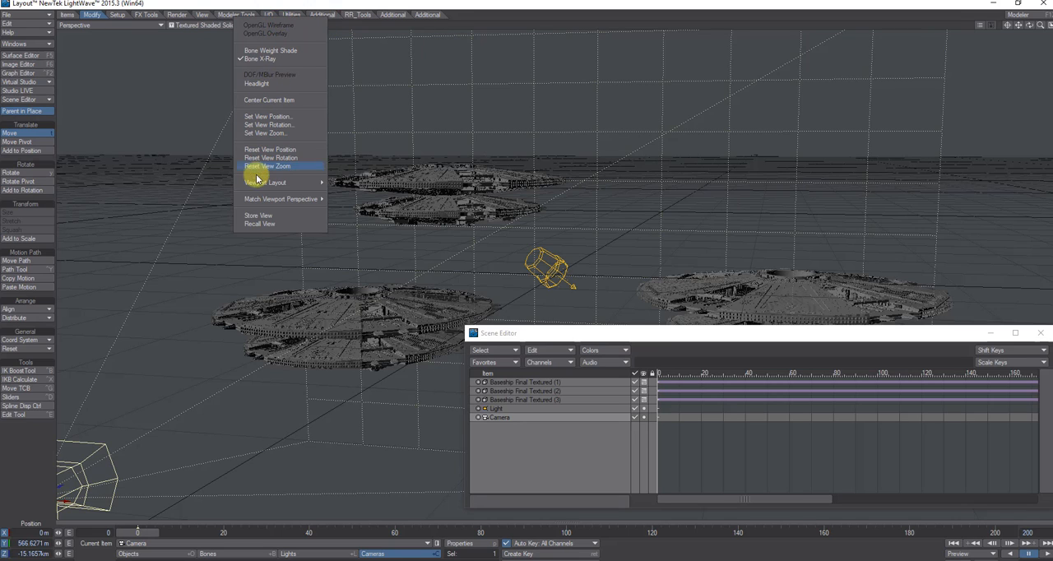
mouse_move(260, 186)
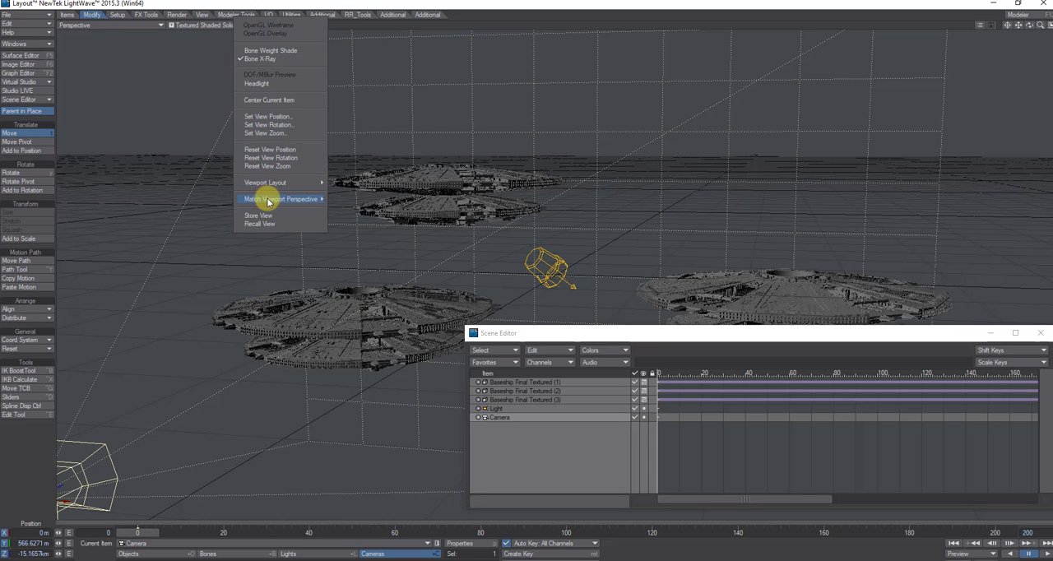
mouse_move(268, 202)
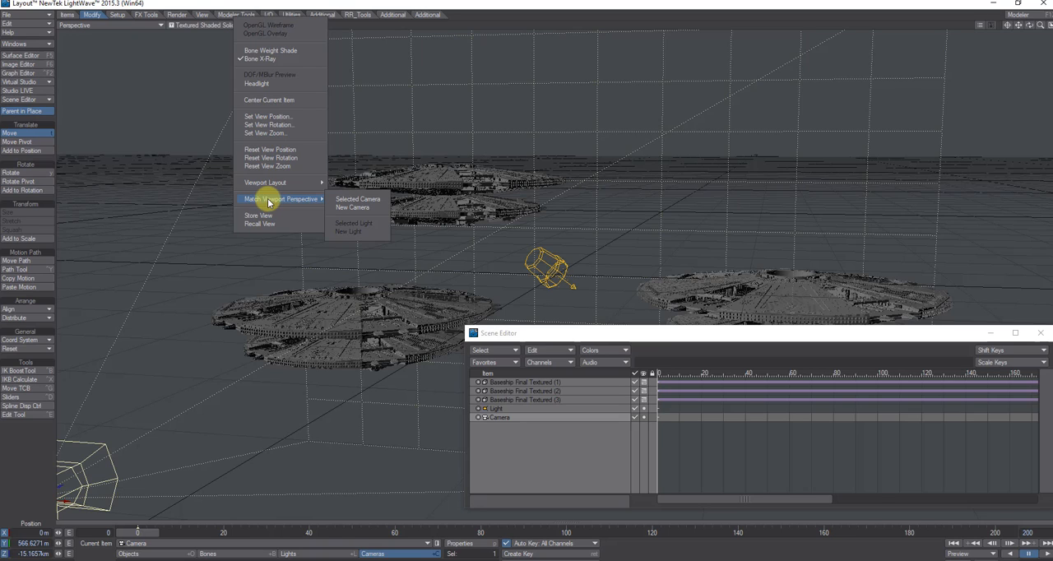
click(341, 199)
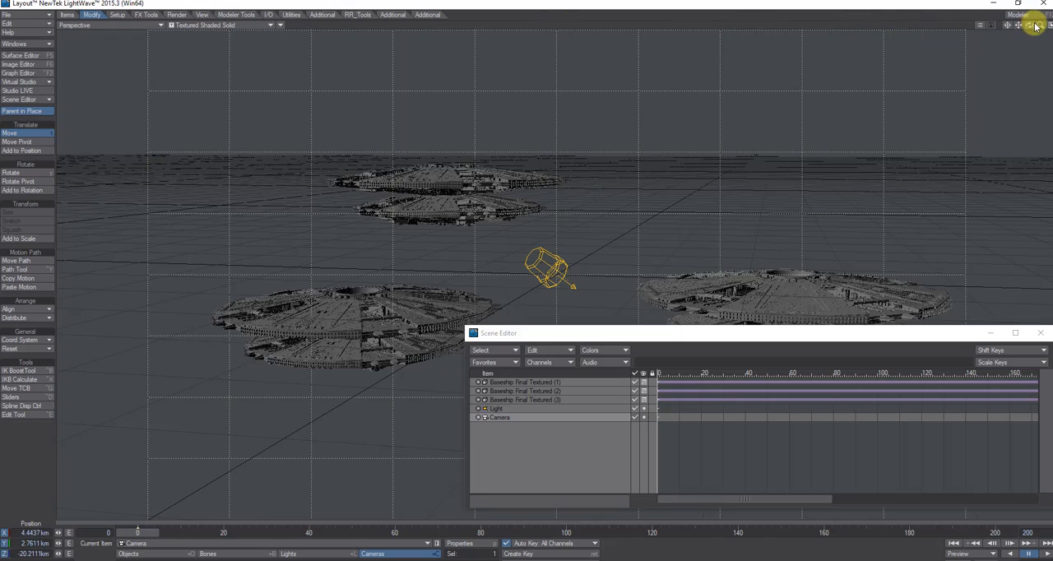
- Restore the four-viewport layout and raise the Light above the baseships to about Y 6.9 km
drag(1033, 27, 530, 277)
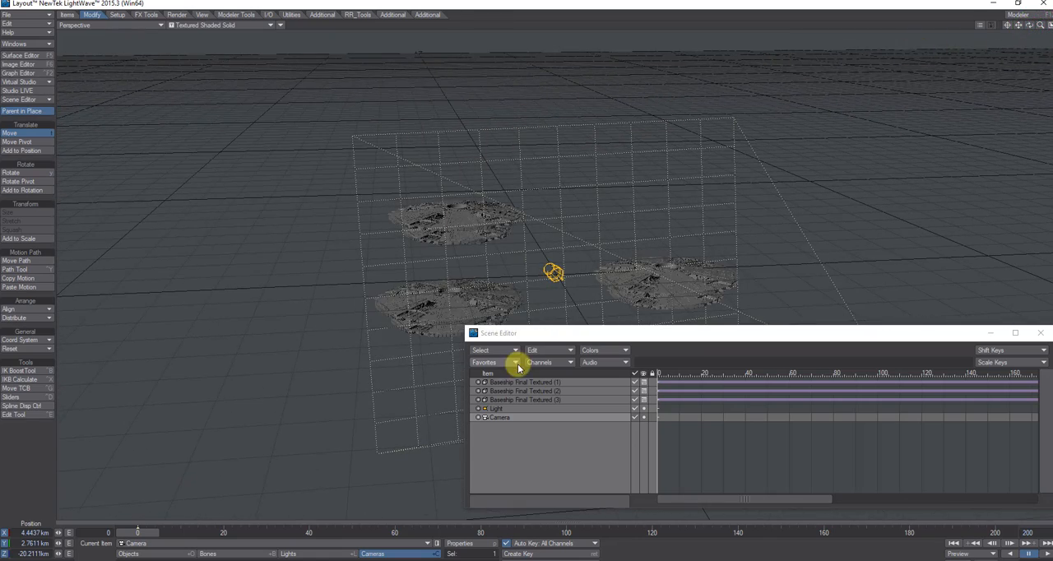
click(1045, 26)
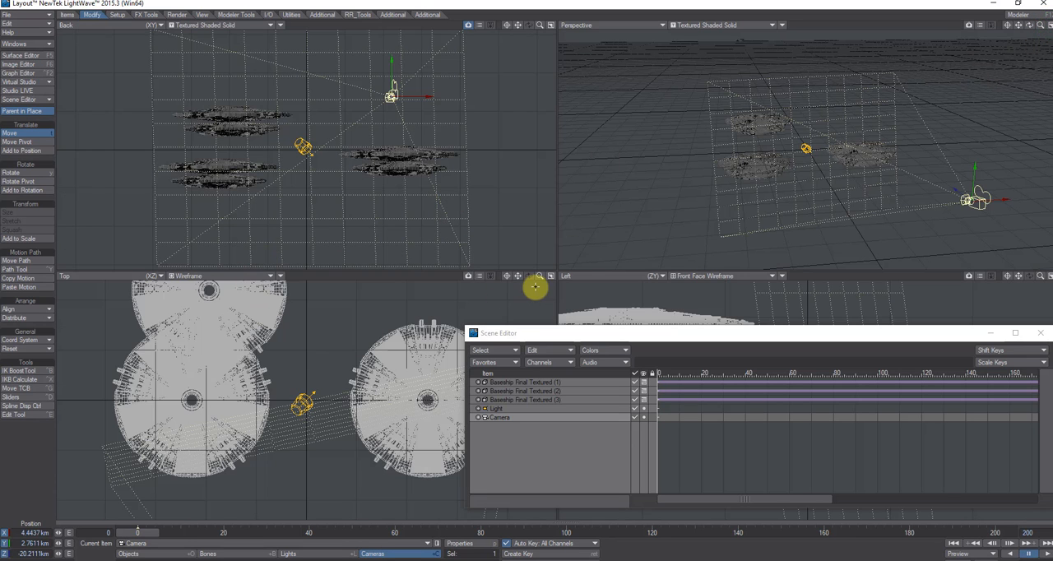
drag(539, 277, 529, 275)
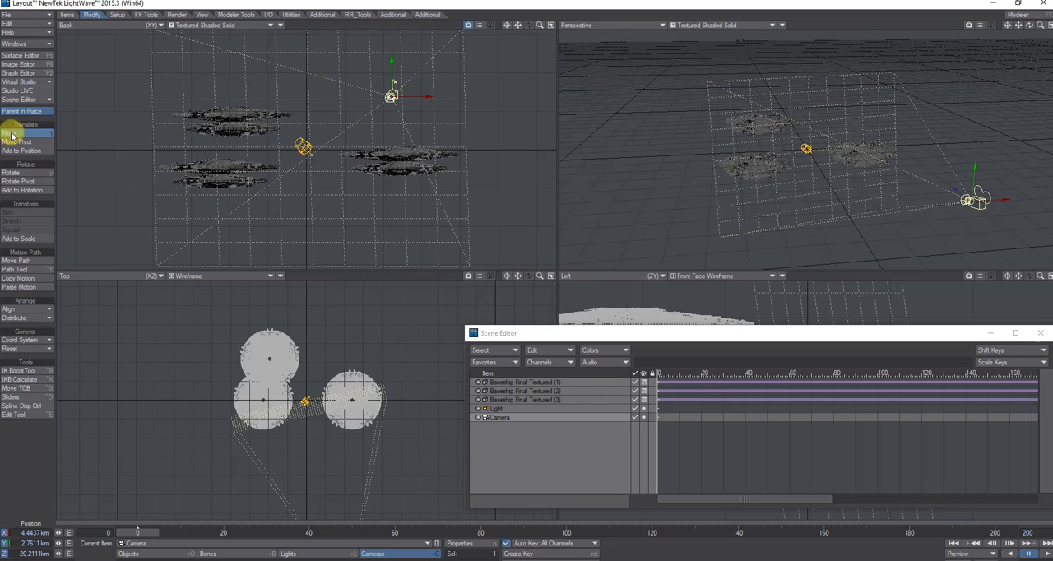
click(341, 554)
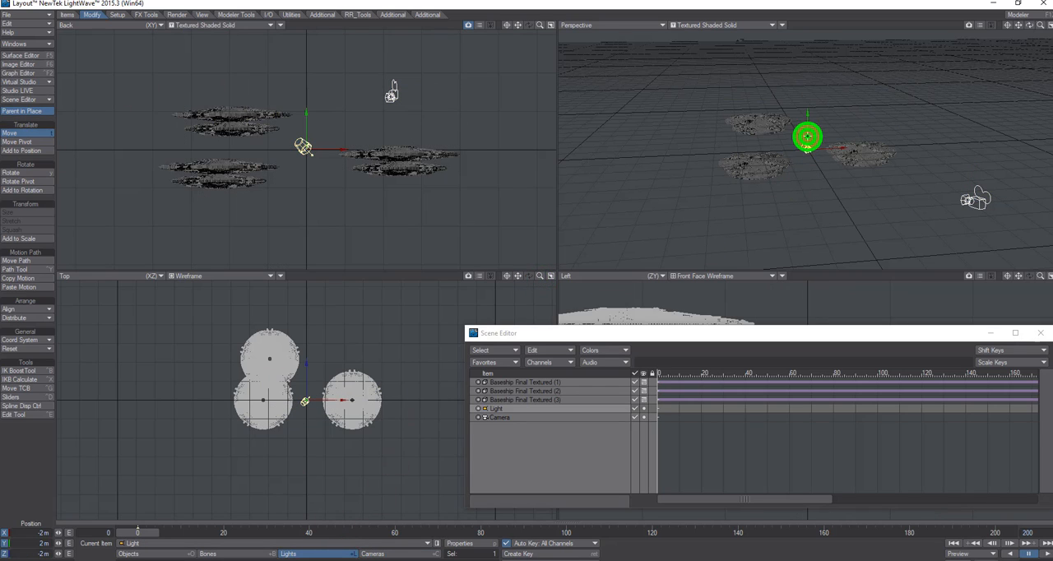
drag(807, 137, 528, 275)
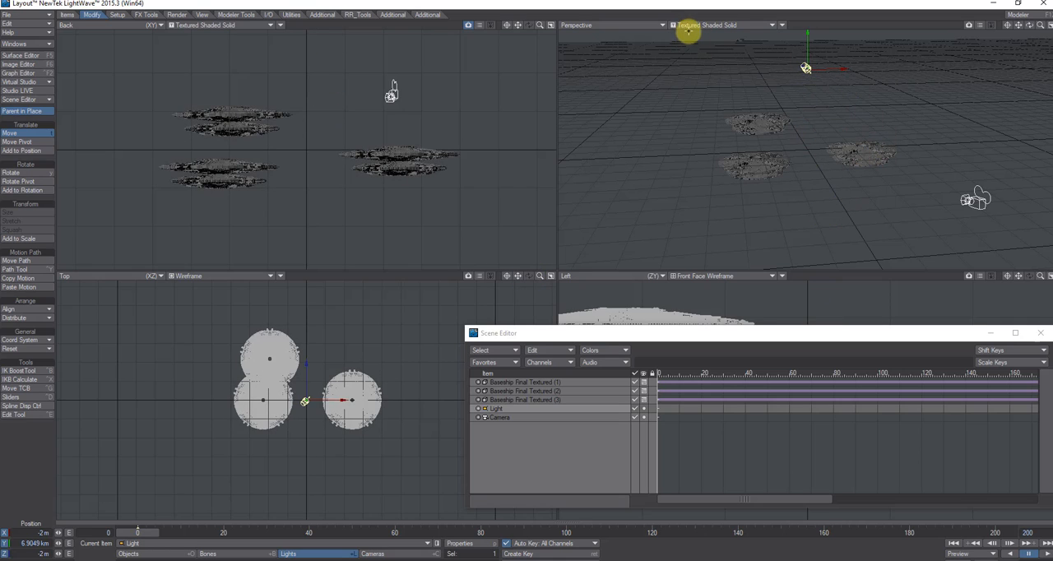
- Switch the Back viewport to the Camera view and set its display mode to VPR
click(121, 27)
mouse_move(134, 88)
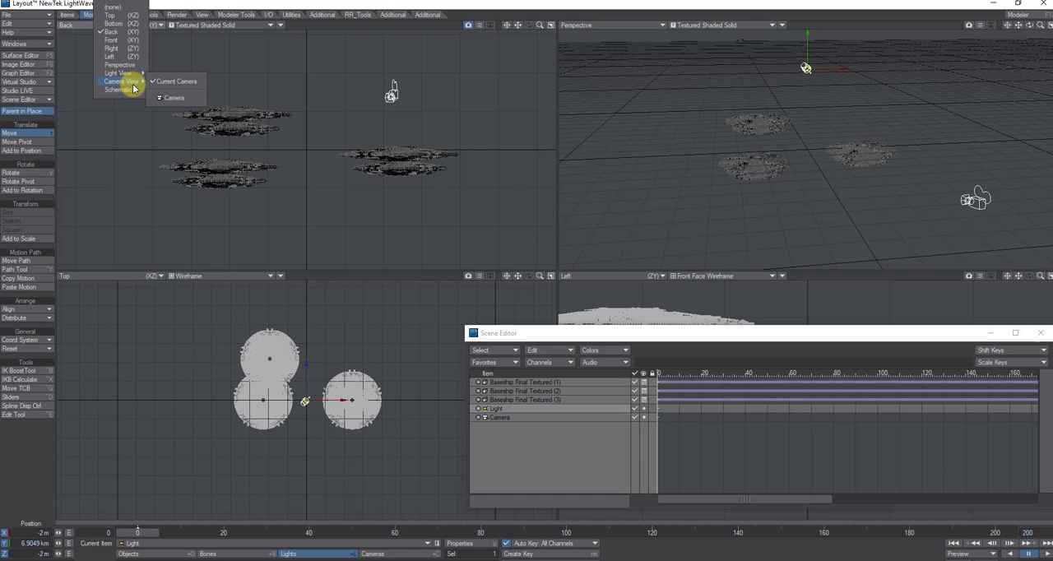
click(169, 99)
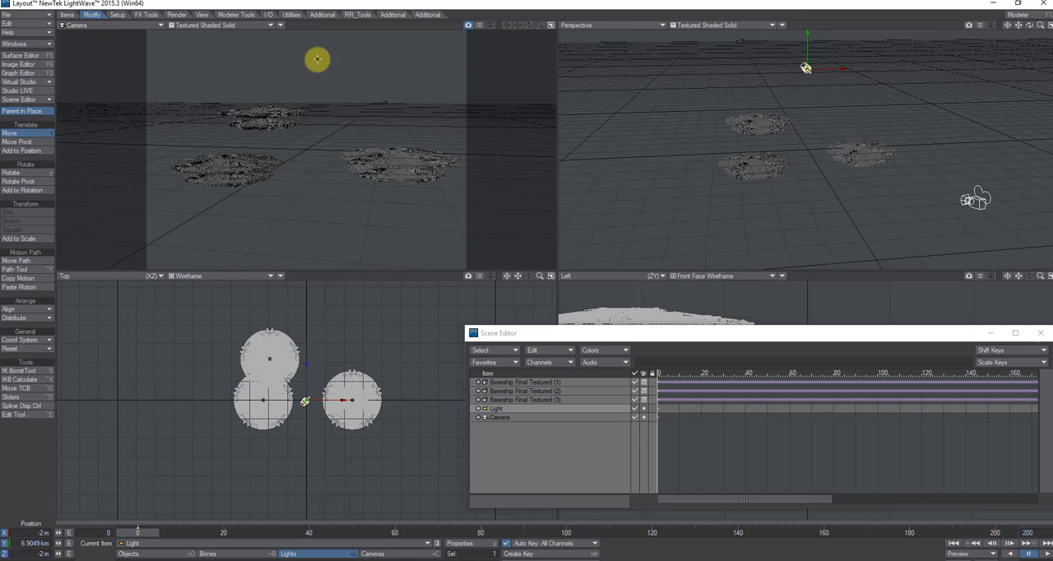
click(222, 27)
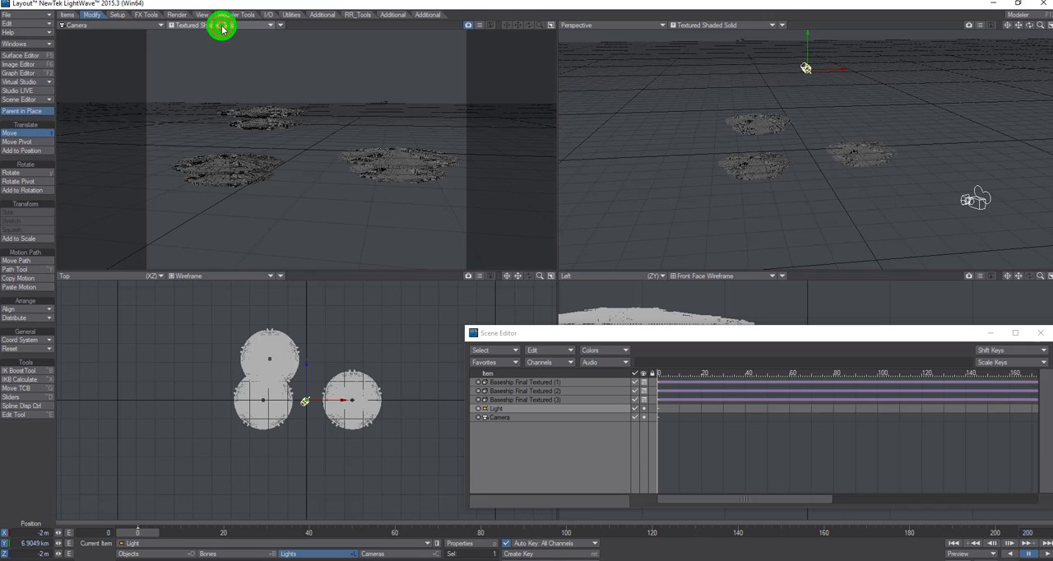
click(209, 68)
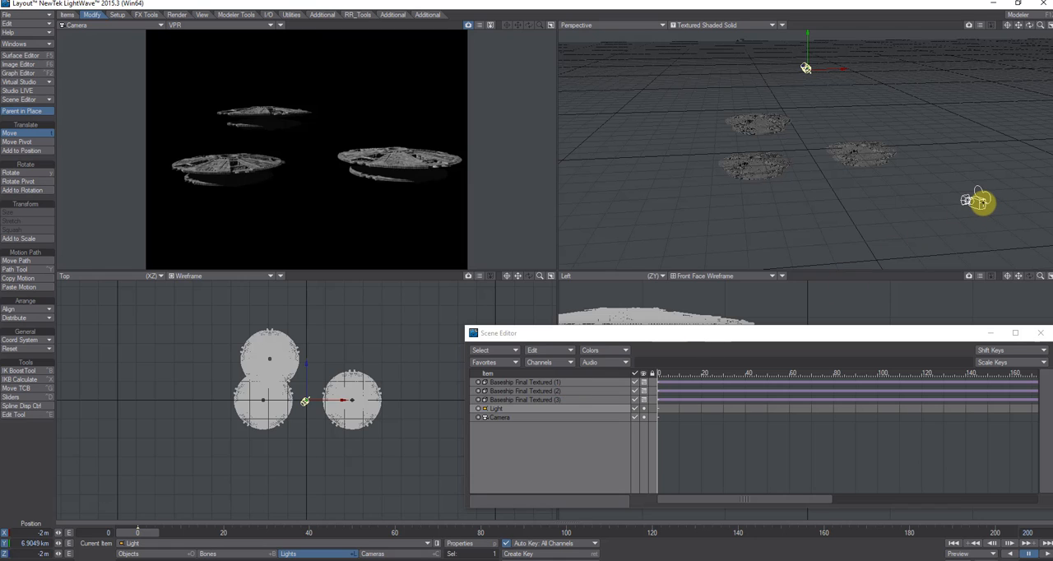
- Select the Camera and set its render resolution to HDTV (1920 x 1080) in Render Globals
click(982, 202)
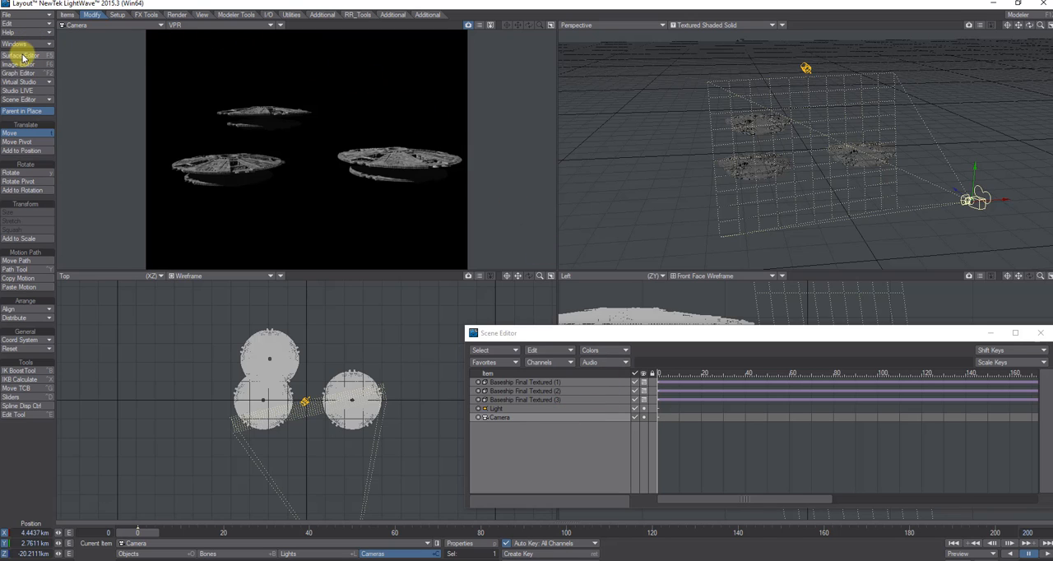
click(177, 15)
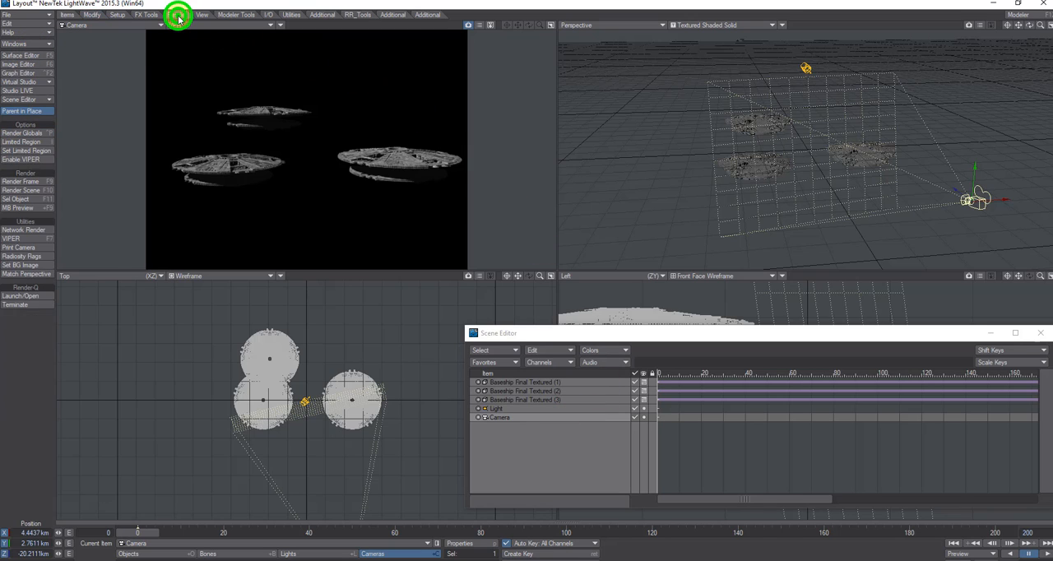
click(7, 133)
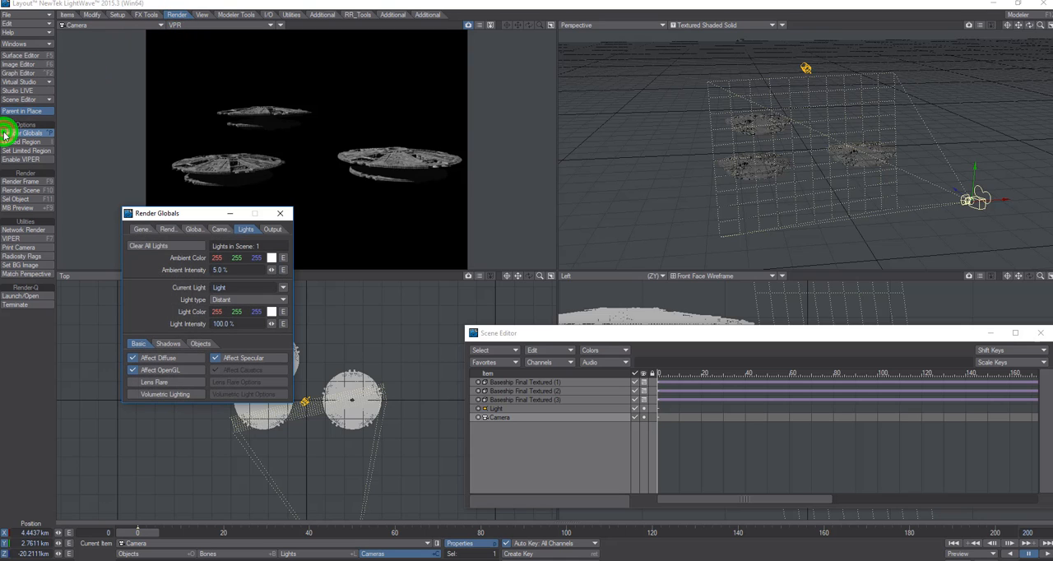
click(215, 231)
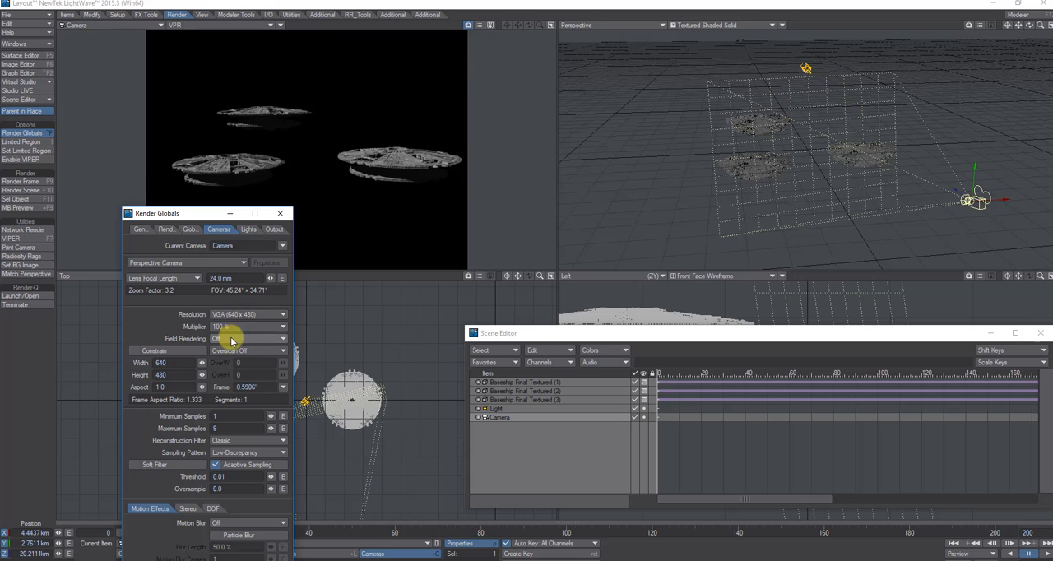
click(240, 317)
click(240, 316)
click(240, 318)
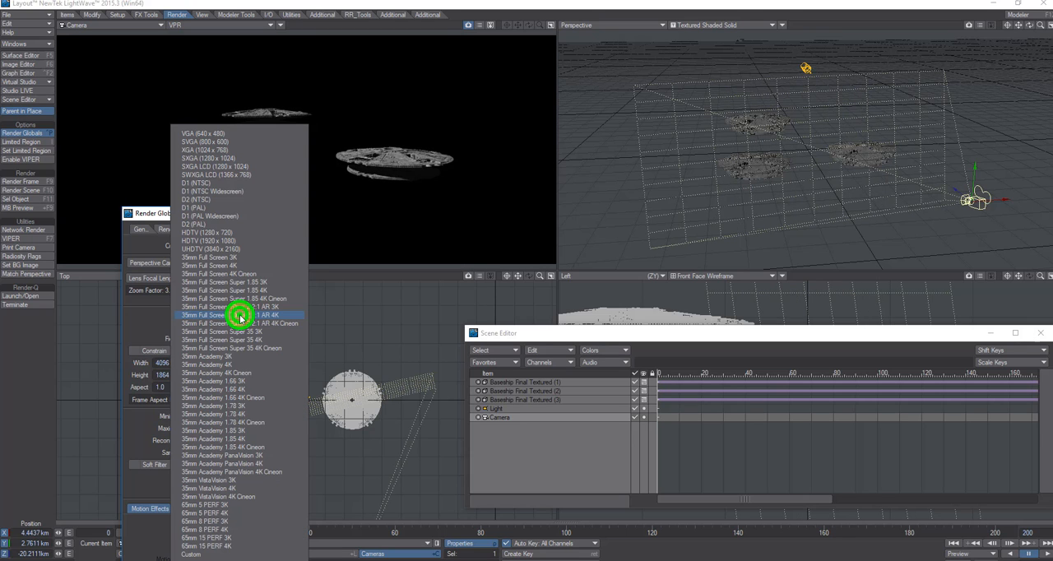
click(220, 241)
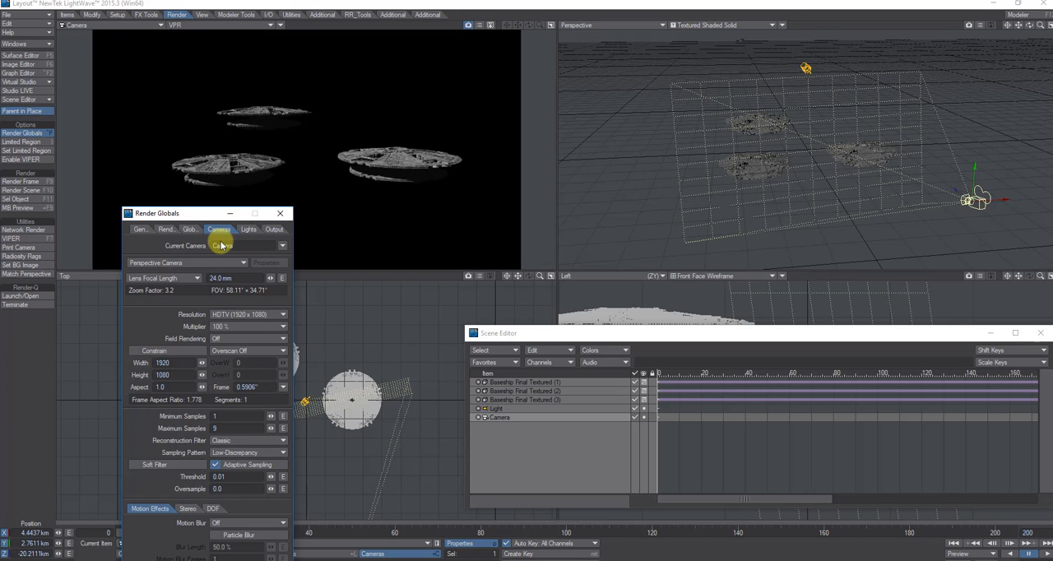
- Set the camera's maximum antialiasing samples to 13
click(230, 426)
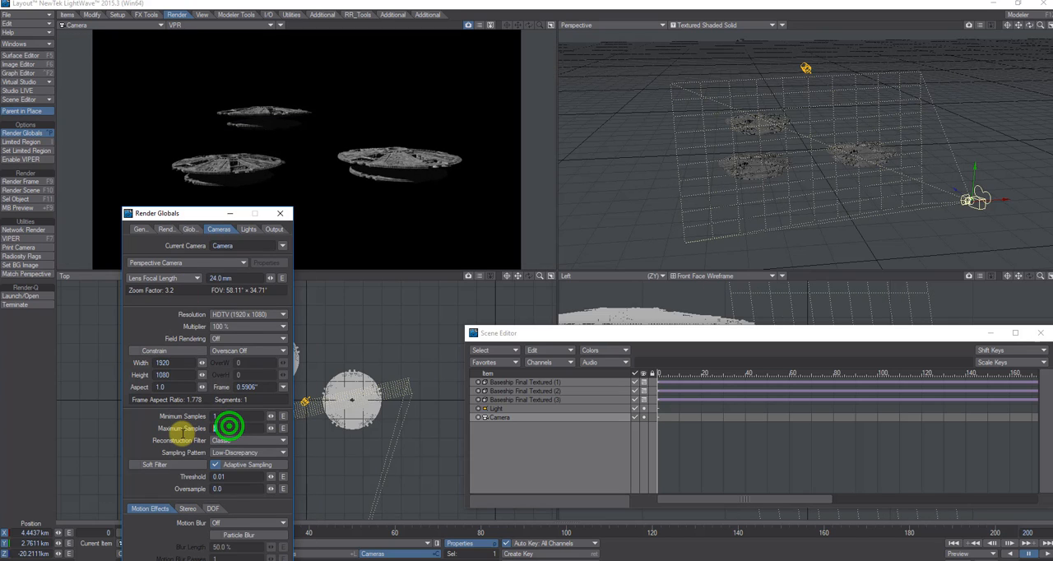
text(13)
key(Tab)
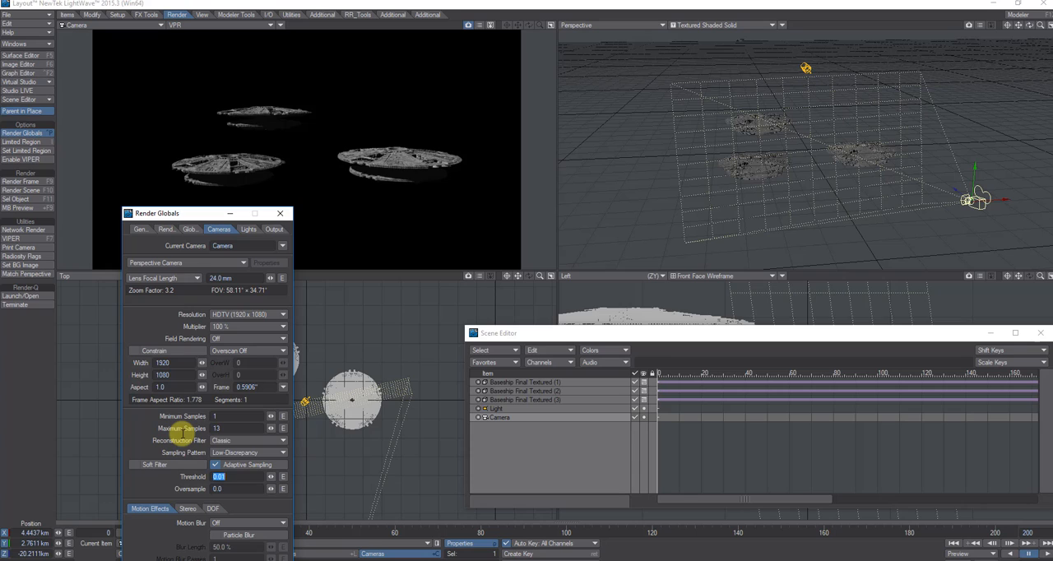
- Set the render's shading samples and light samples to 4 each and enable Raytrace Occlusion
click(163, 230)
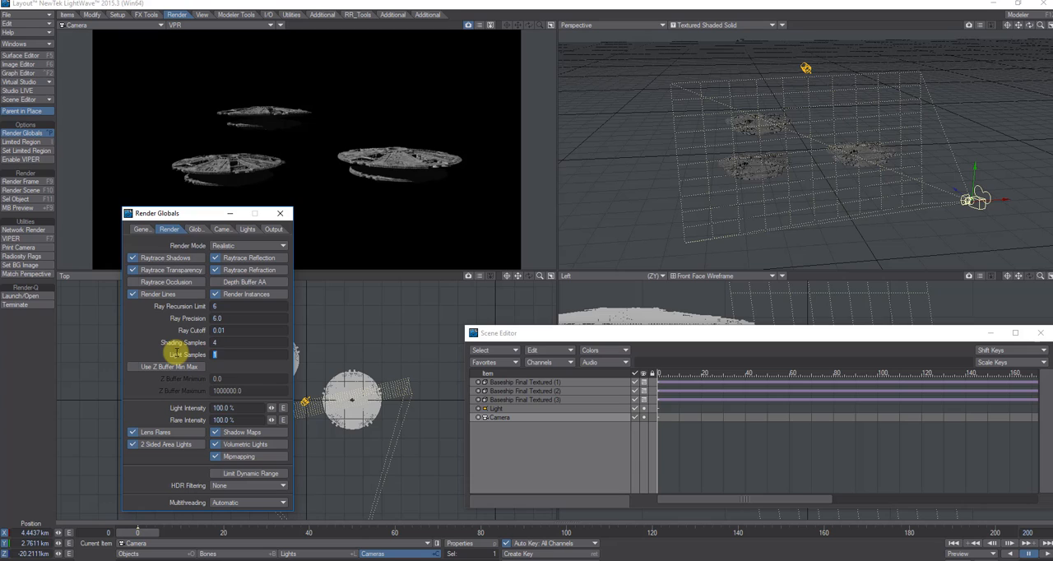
text(4)
key(Tab)
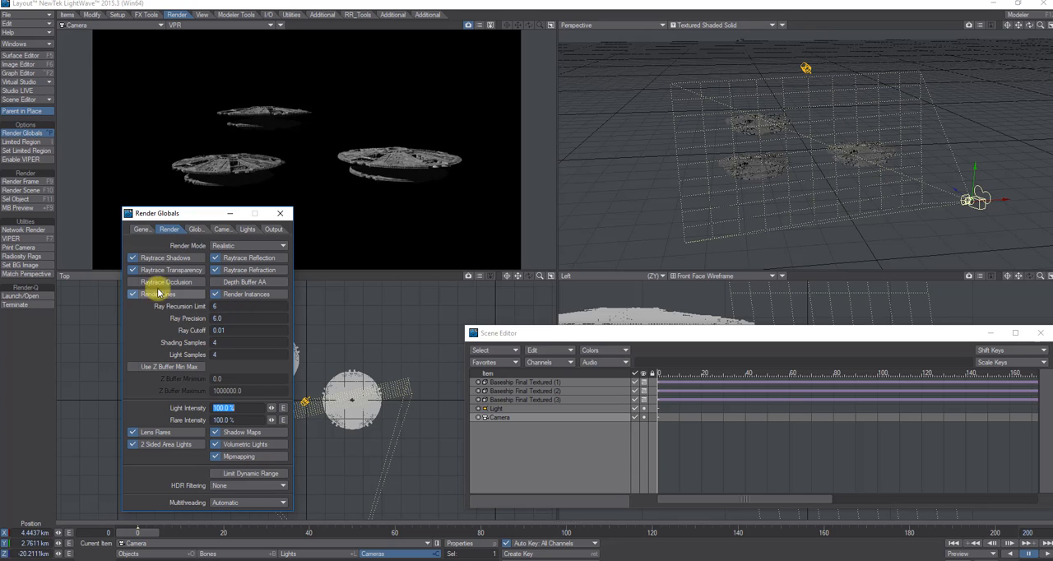
click(131, 282)
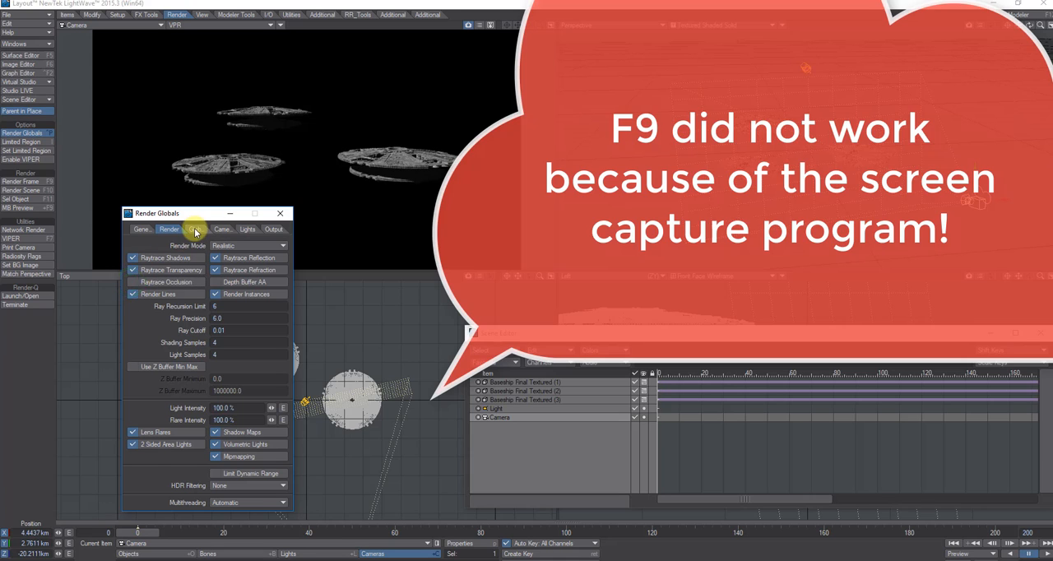
click(194, 229)
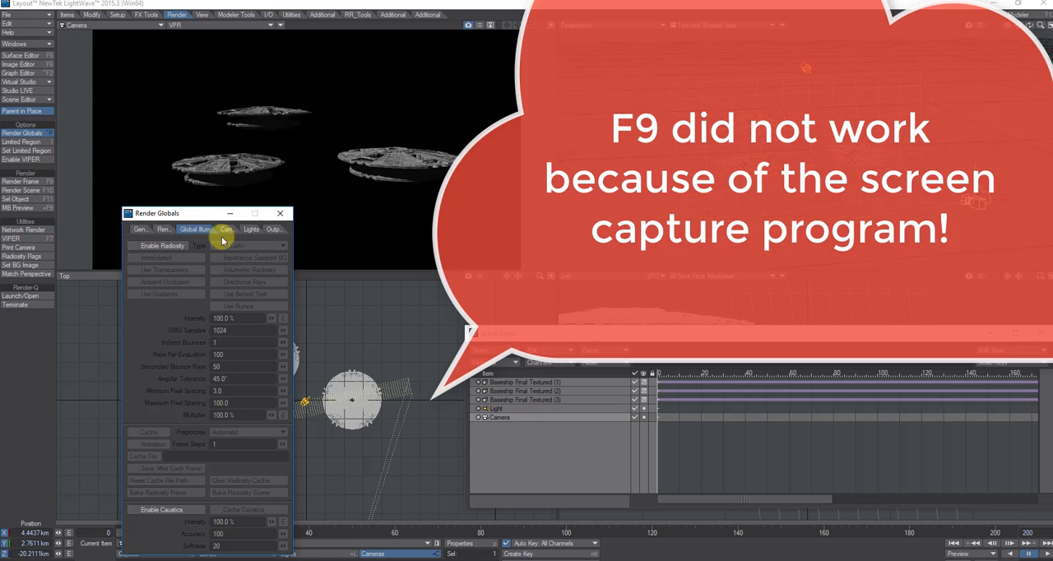
click(225, 230)
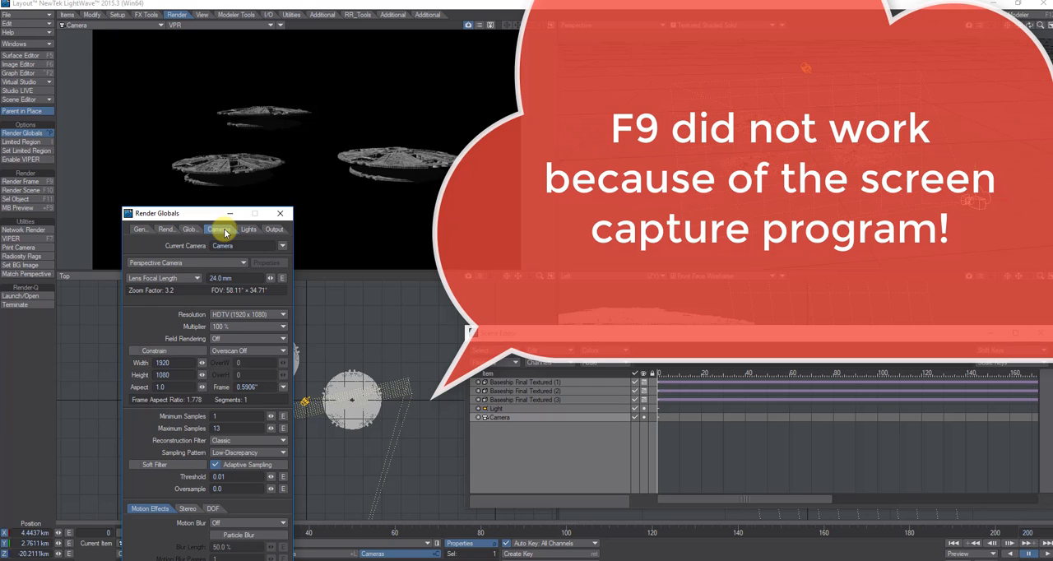
key(p)
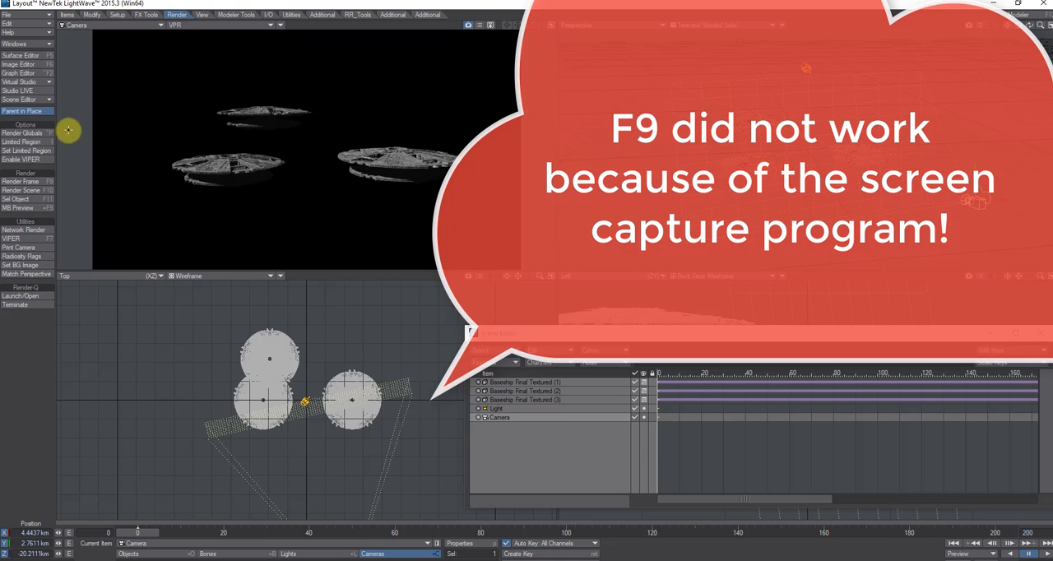
click(21, 134)
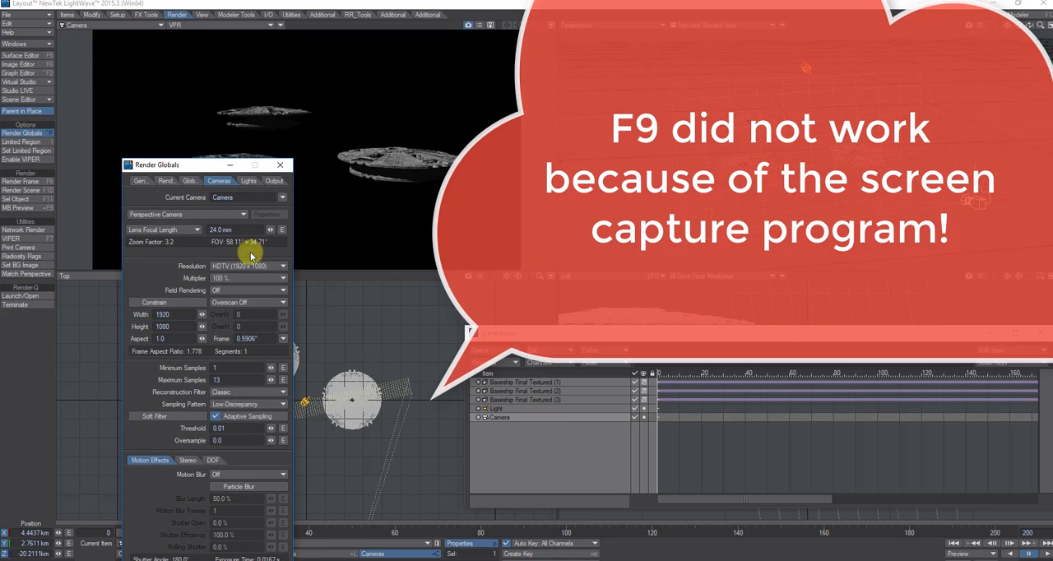